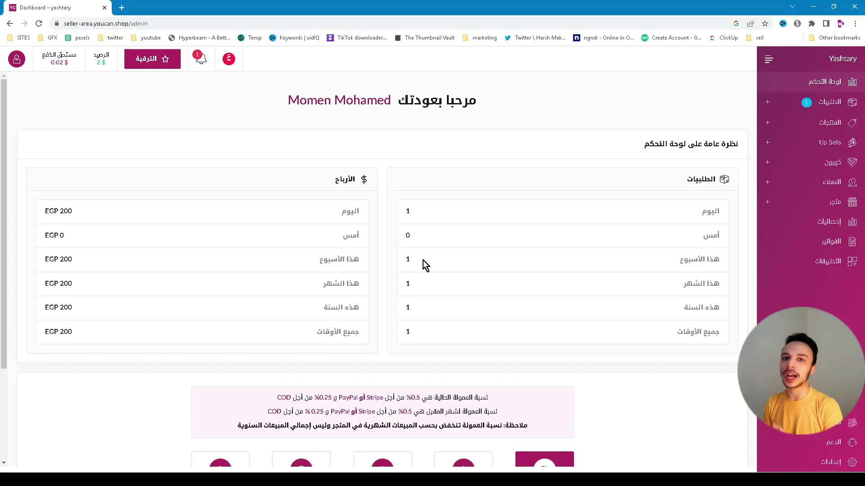
# Open the list of all products and start creating a new product
pyautogui.click(829, 123)
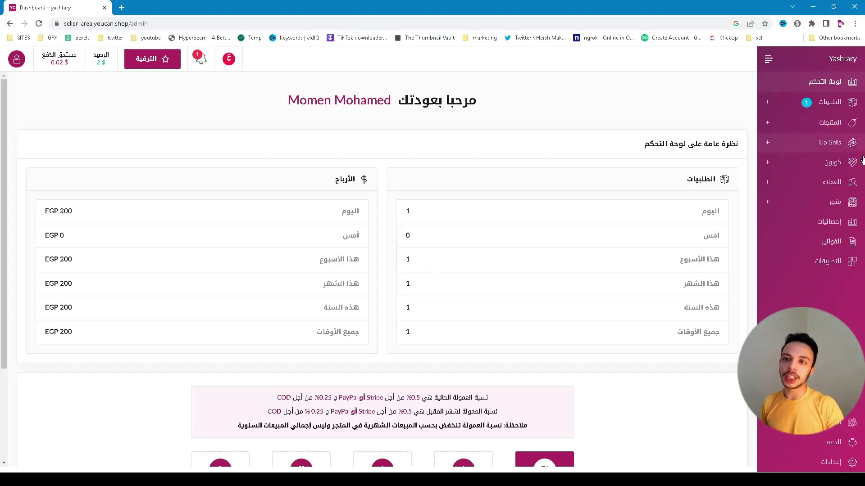
pyautogui.click(828, 152)
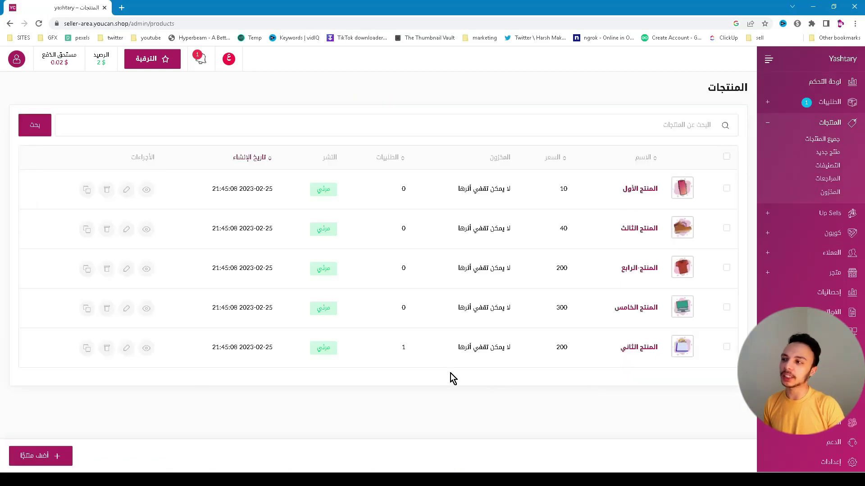
pyautogui.click(727, 157)
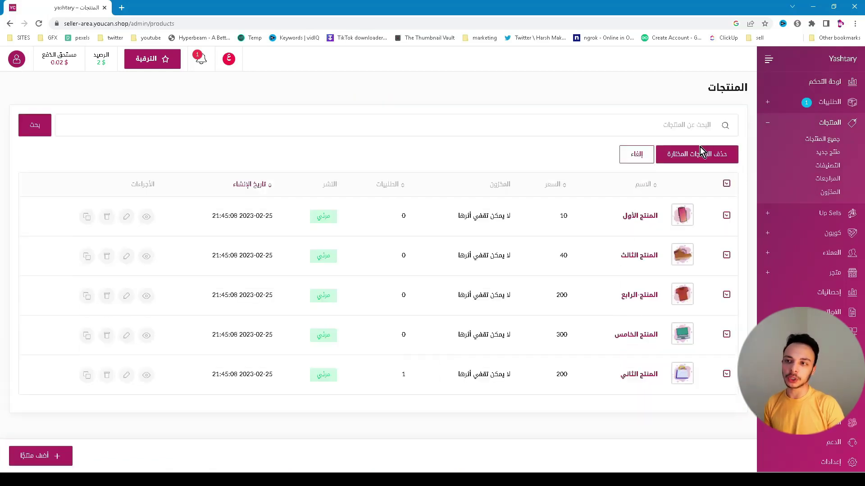
pyautogui.click(727, 185)
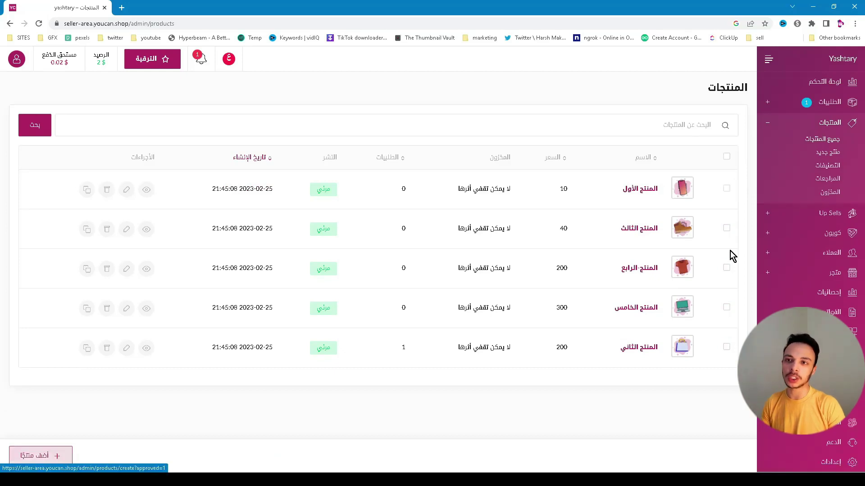
pyautogui.click(41, 456)
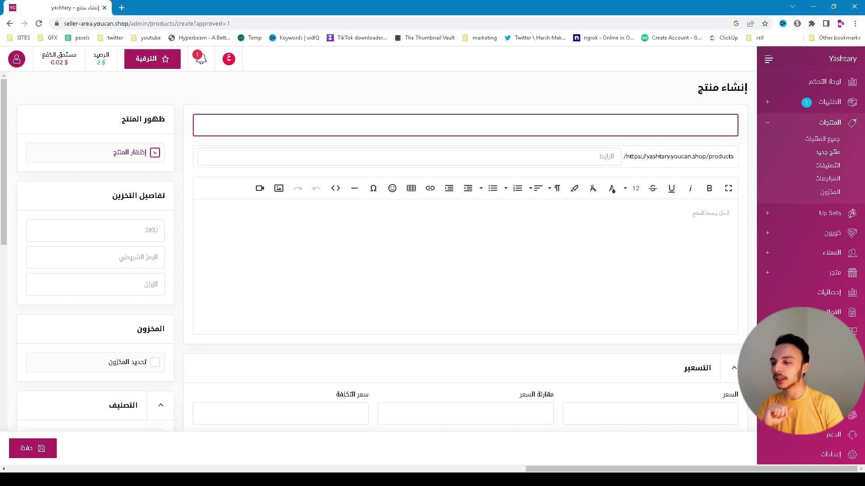
# Copy the title "عرض التراويح السبحة الالكترونية ببوصلة + مسواك + مسك + سجادة جيب" from the Notepad document into the new product's name
pyautogui.click(297, 450)
pyautogui.scroll(12, 329, 180)
pyautogui.click(408, 127)
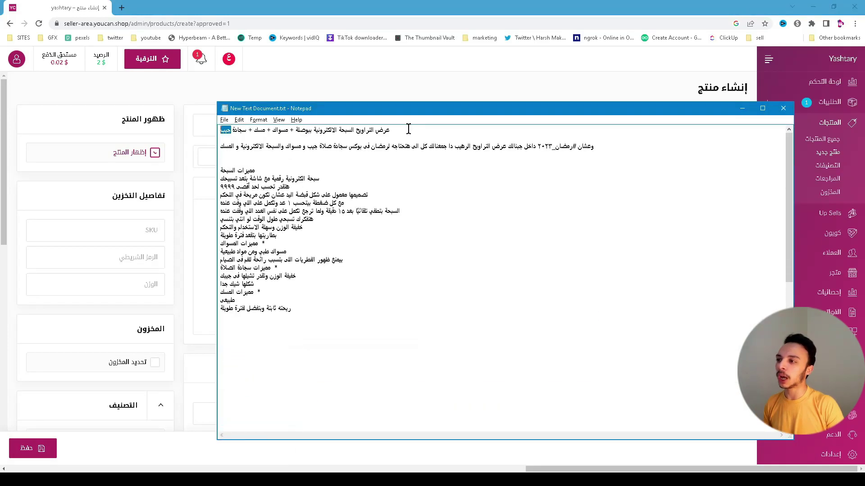
pyautogui.moveTo(403, 129); pyautogui.dragTo(221, 131)
pyautogui.hotkey('ctrl', 'c')
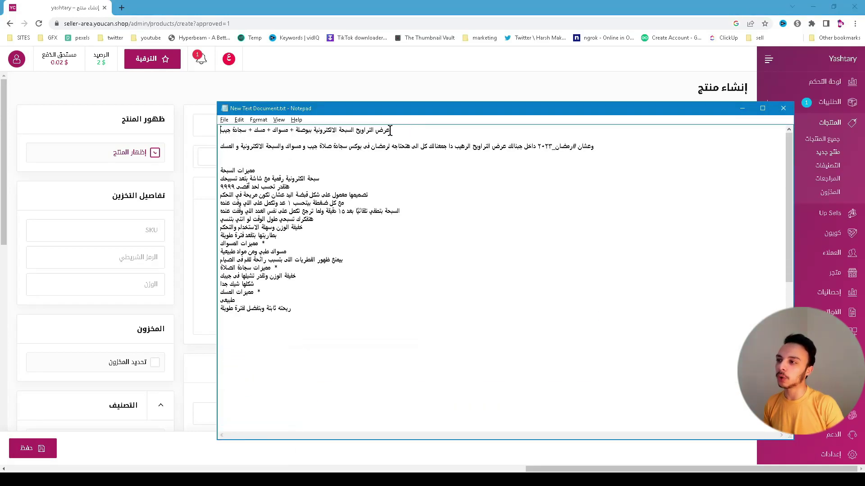
pyautogui.hotkey('alt', 'Tab')
pyautogui.click(621, 129)
pyautogui.hotkey('ctrl', 'v')
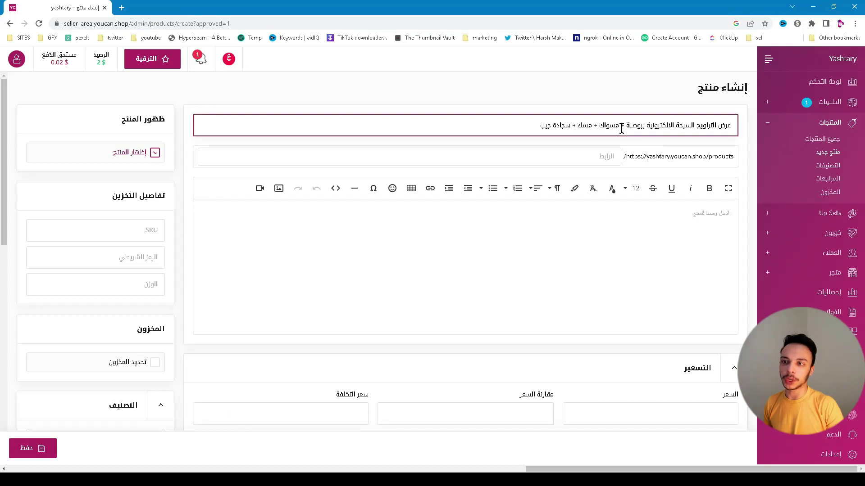
# Set the product's link slug to "ramadanoffer"
pyautogui.click(571, 155)
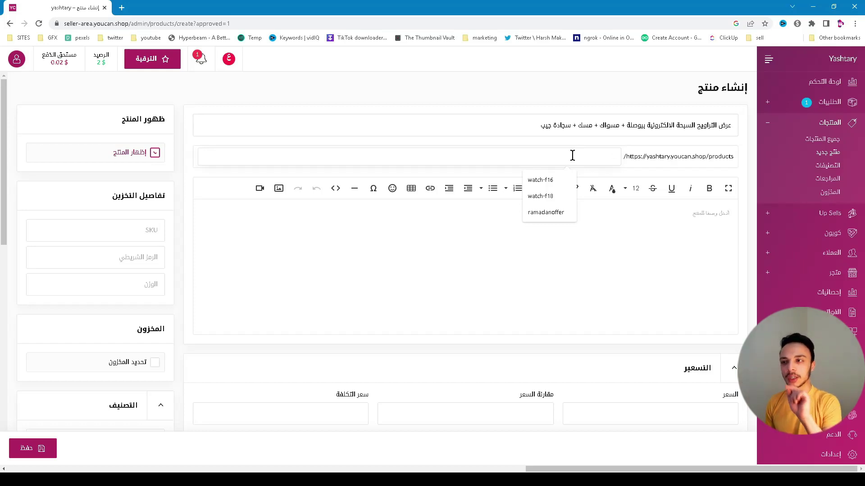
pyautogui.click(553, 172)
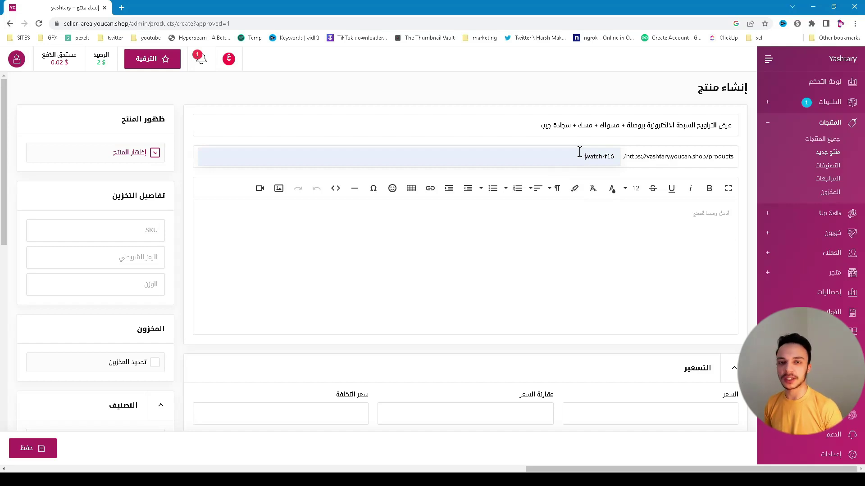
pyautogui.press('BackSpace')
pyautogui.write('ramadanoffer')
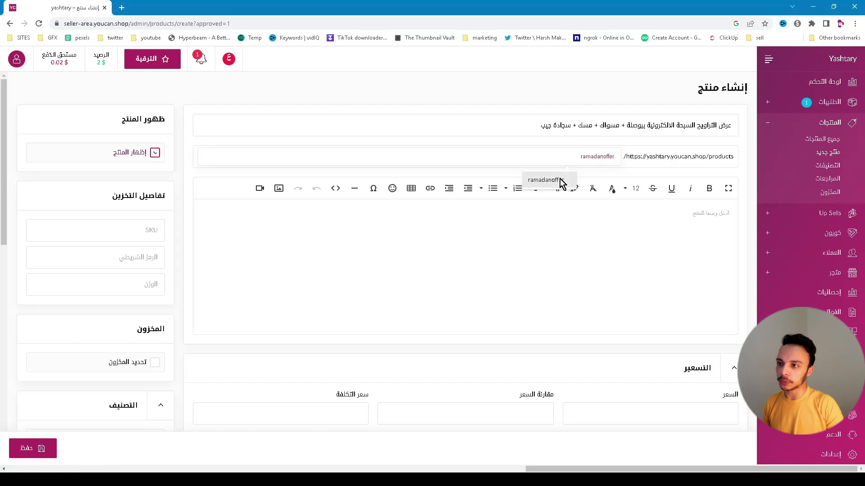
pyautogui.click(561, 181)
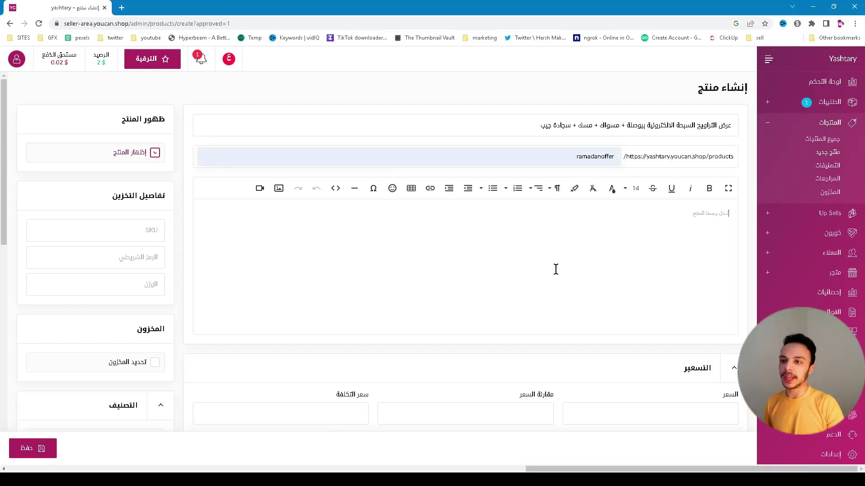
# Copy the intro paragraph and feature list below the title in the Notepad document into the product description
pyautogui.hotkey('alt', 'Tab')
pyautogui.moveTo(316, 314); pyautogui.dragTo(608, 146)
pyautogui.click(563, 45)
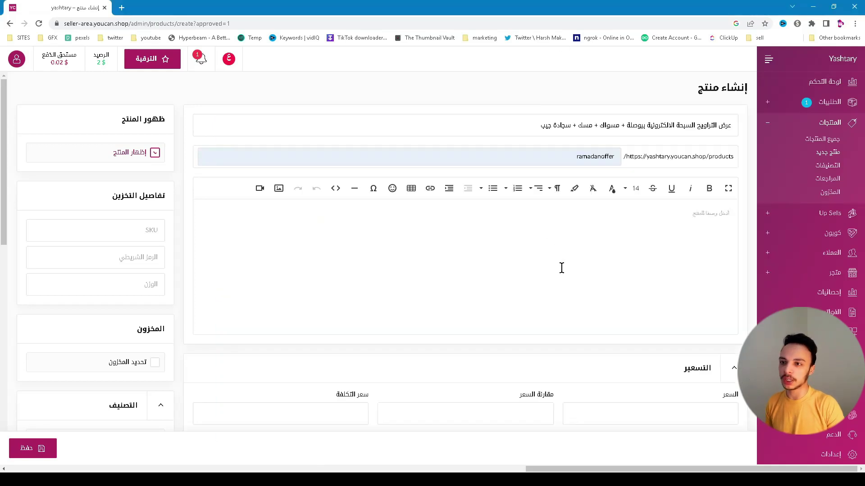
pyautogui.hotkey('ctrl', 'v')
# Make the first paragraph of the product description bold and centre it
pyautogui.doubleClick(720, 213)
pyautogui.tripleClick(721, 213)
pyautogui.hotkey('ctrl', 'b')
pyautogui.click(539, 188)
pyautogui.click(544, 220)
pyautogui.click(636, 240)
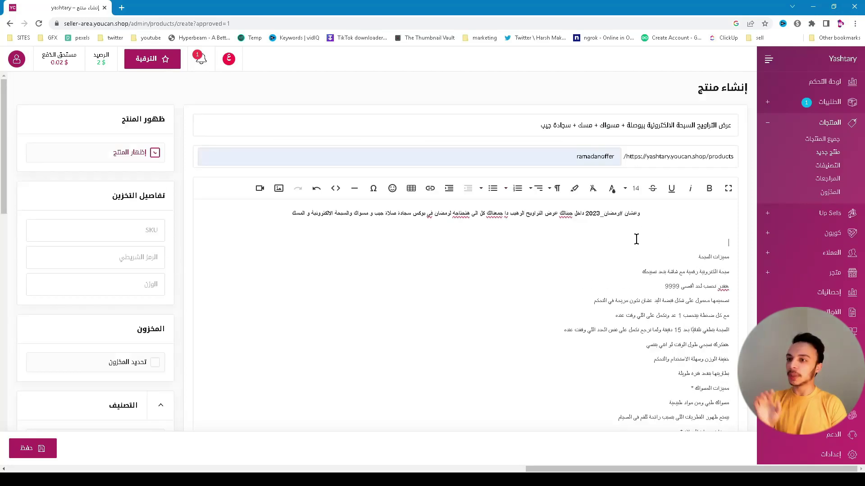
# Set the product's price to 200 and its compare-at price to 250
pyautogui.scroll(-8, 637, 240)
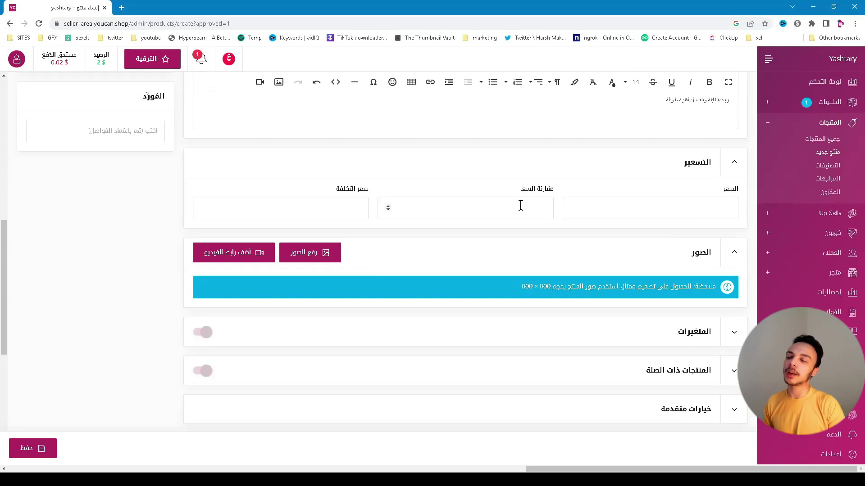
pyautogui.click(688, 205)
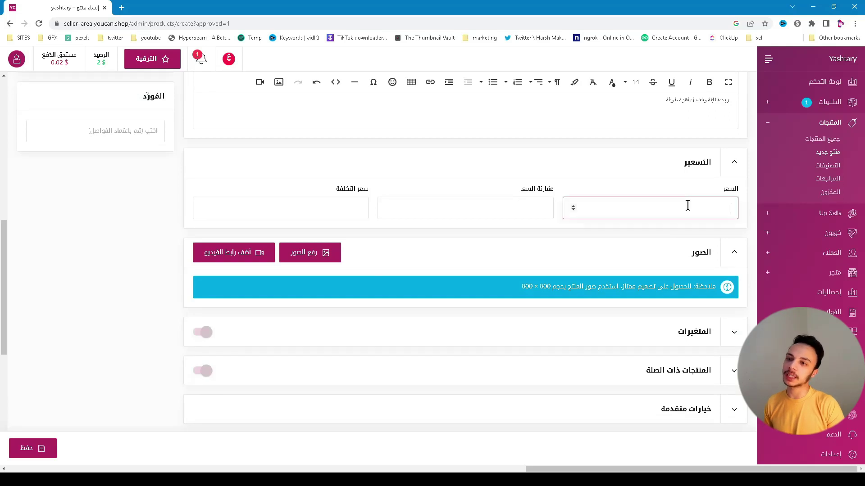
pyautogui.write('200')
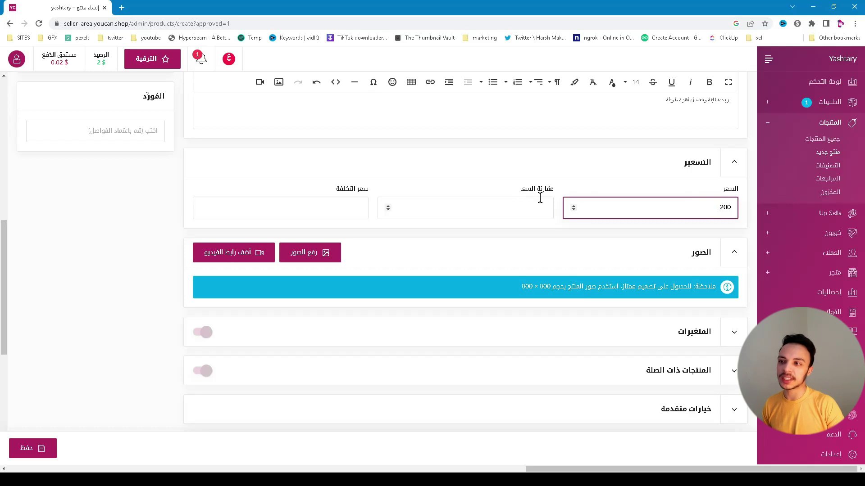
pyautogui.click(535, 201)
pyautogui.write('250')
pyautogui.click(540, 155)
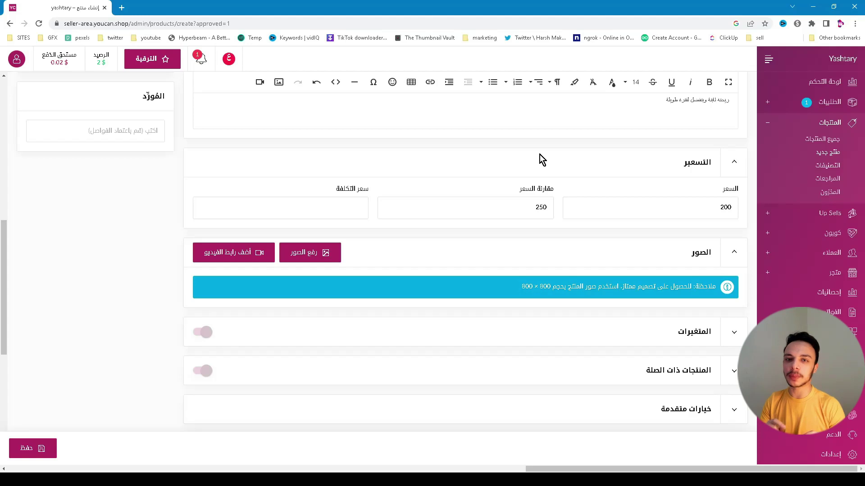
# Upload the four product images from Downloads and make the "عرض التراويح" banner the main image
pyautogui.scroll(-1, 540, 155)
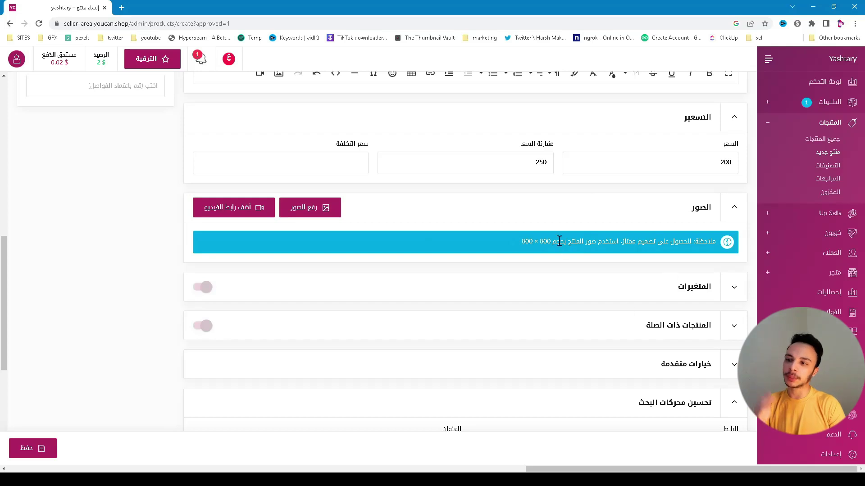
pyautogui.click(301, 207)
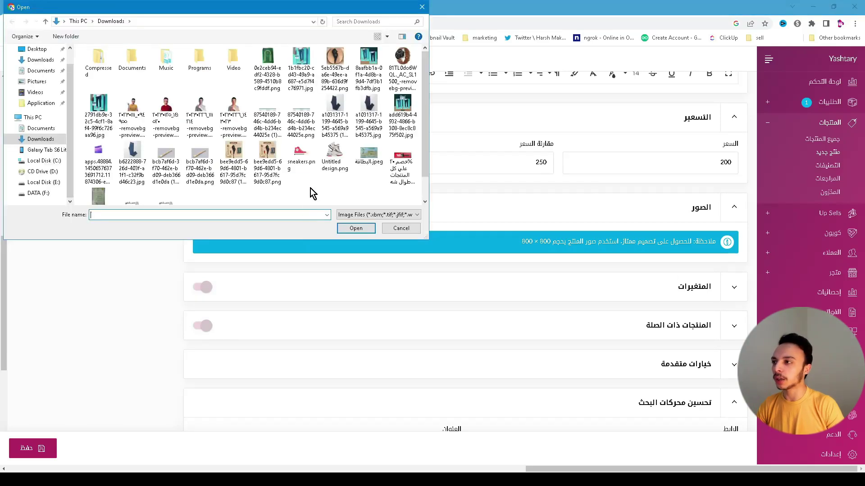
pyautogui.click(247, 168)
pyautogui.keyDown('ctrl'); pyautogui.click(267, 162); pyautogui.keyUp('ctrl')
pyautogui.keyDown('ctrl'); pyautogui.click(166, 162); pyautogui.keyUp('ctrl')
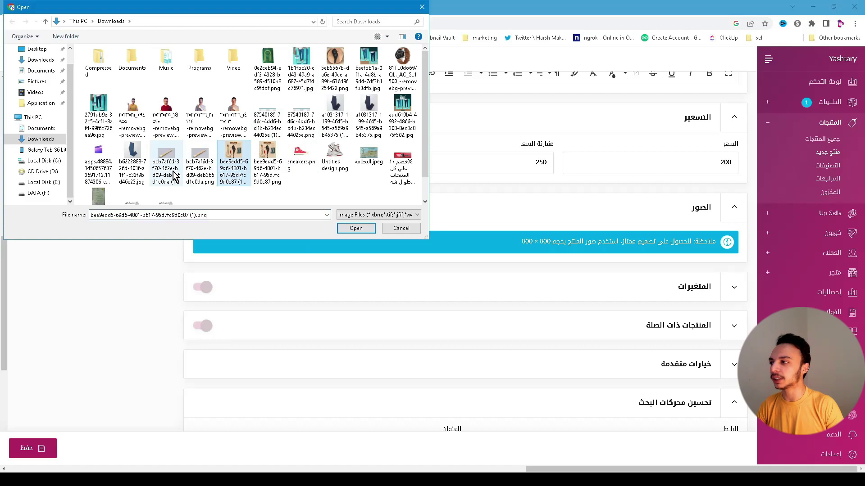
pyautogui.click(355, 228)
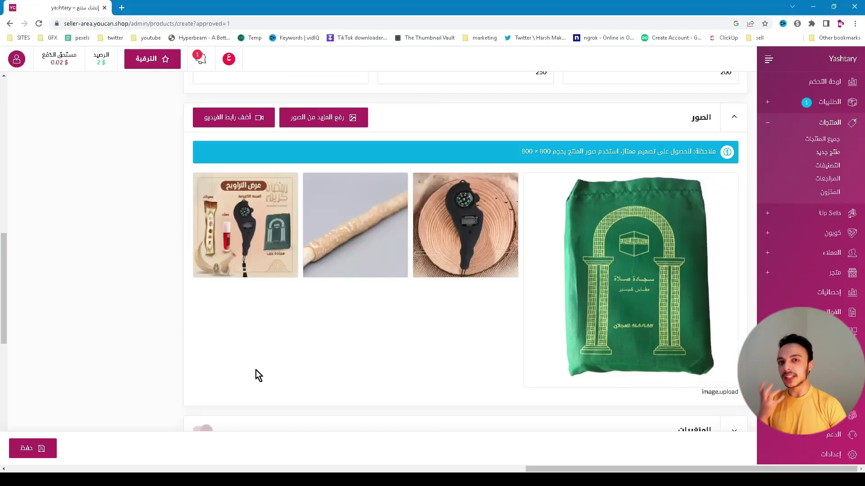
pyautogui.moveTo(536, 308); pyautogui.dragTo(245, 225)
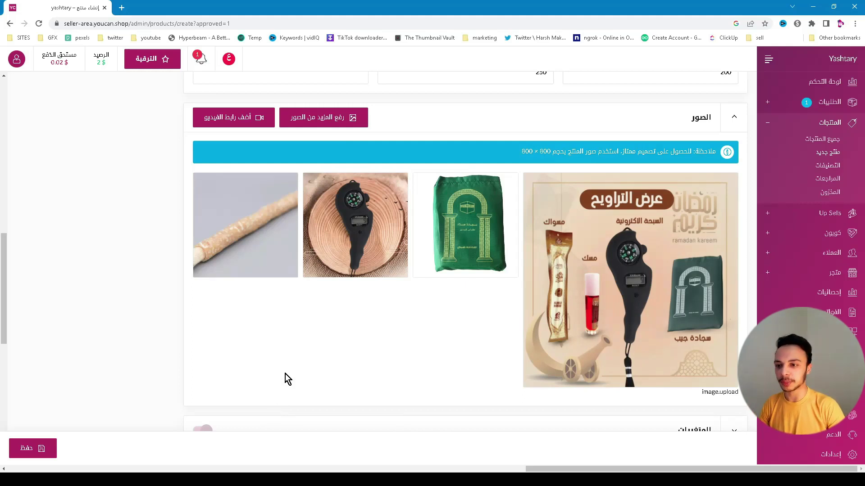
# View the live storefront and the first product's page, and return to the product creation form
pyautogui.scroll(-5, 285, 373)
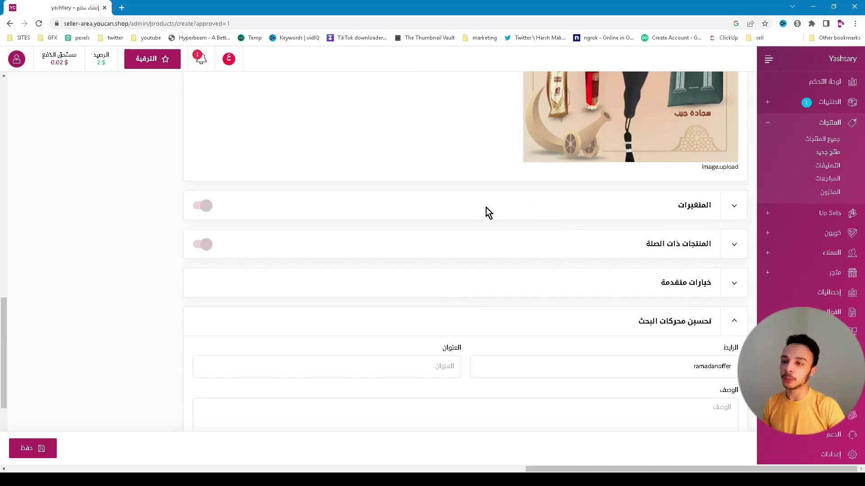
pyautogui.click(17, 58)
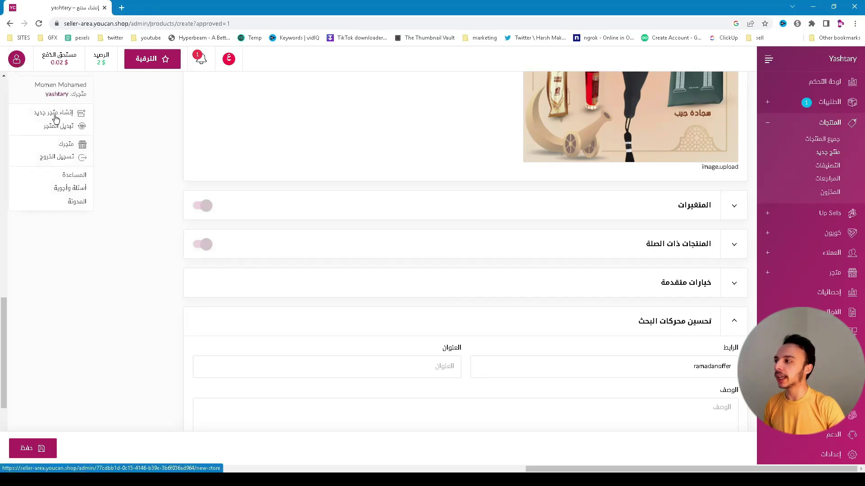
pyautogui.click(45, 120)
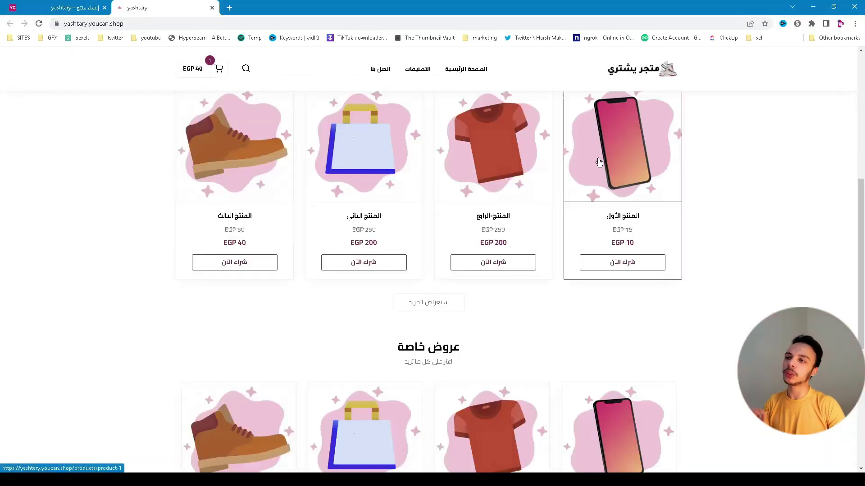
pyautogui.click(599, 162)
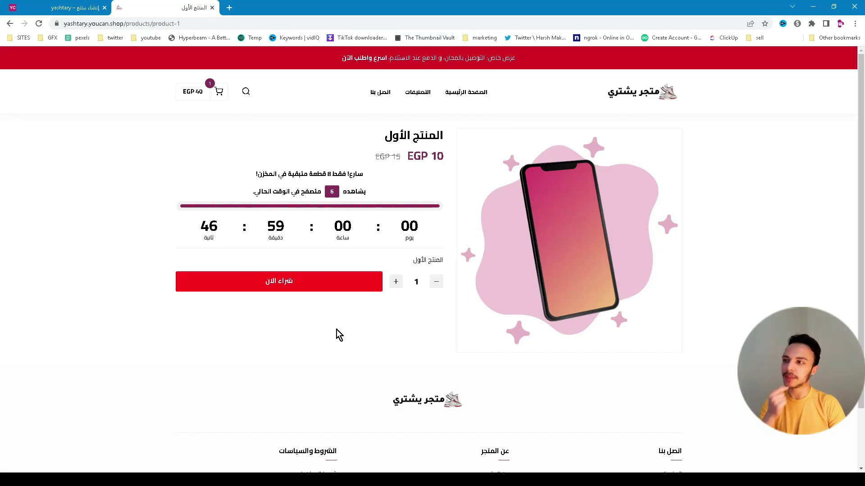
pyautogui.click(75, 7)
pyautogui.scroll(3, 566, 304)
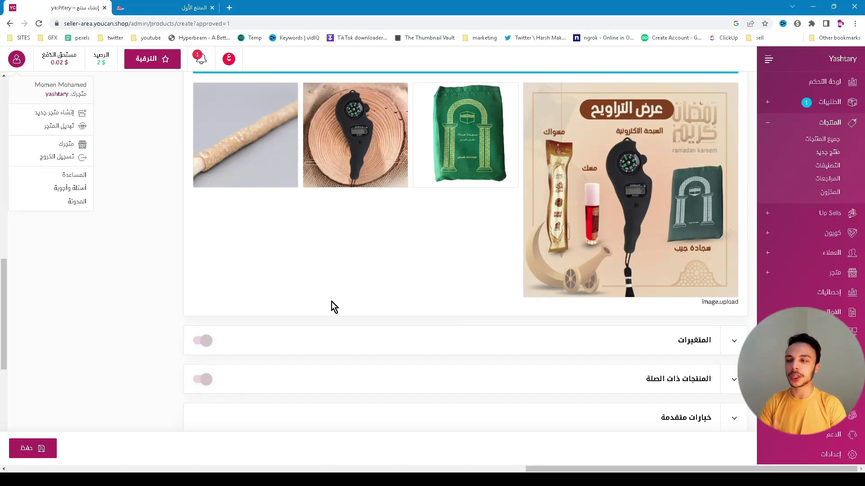
# Enable product variants and add an option named "عدد القطع" with the type "أزرار الراديو"
pyautogui.scroll(-2, 331, 302)
pyautogui.click(201, 255)
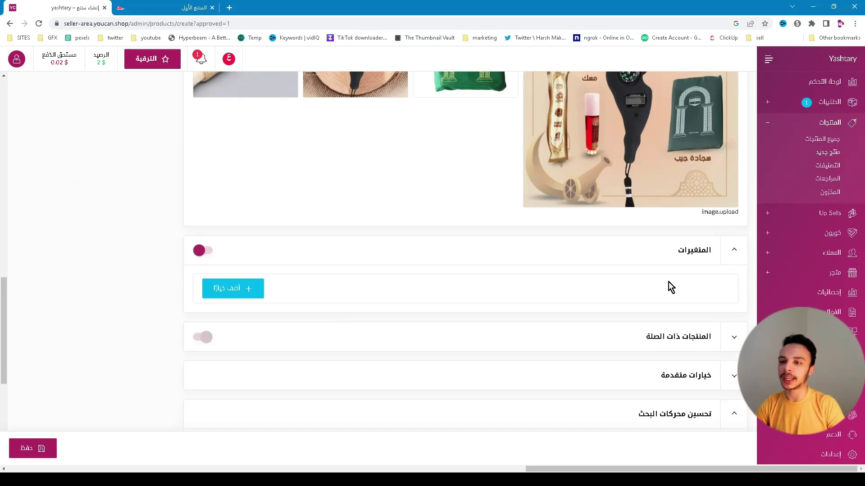
pyautogui.click(227, 289)
pyautogui.scroll(-3, 571, 250)
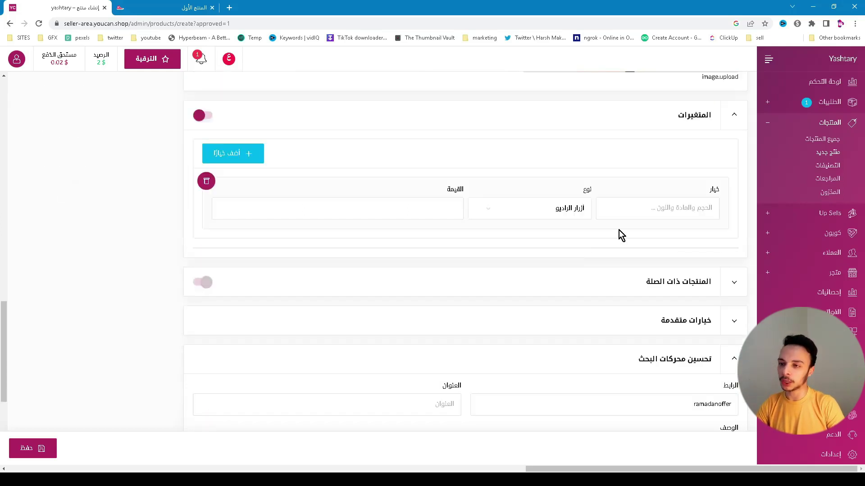
pyautogui.click(702, 213)
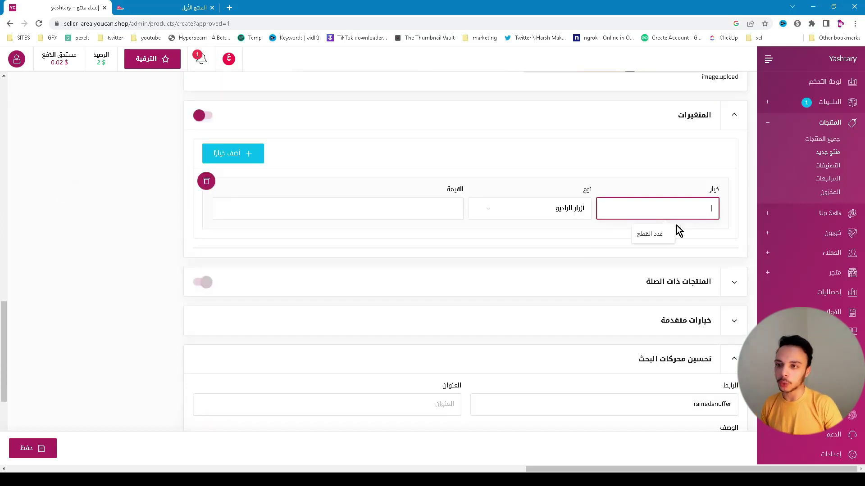
pyautogui.click(653, 233)
pyautogui.click(552, 208)
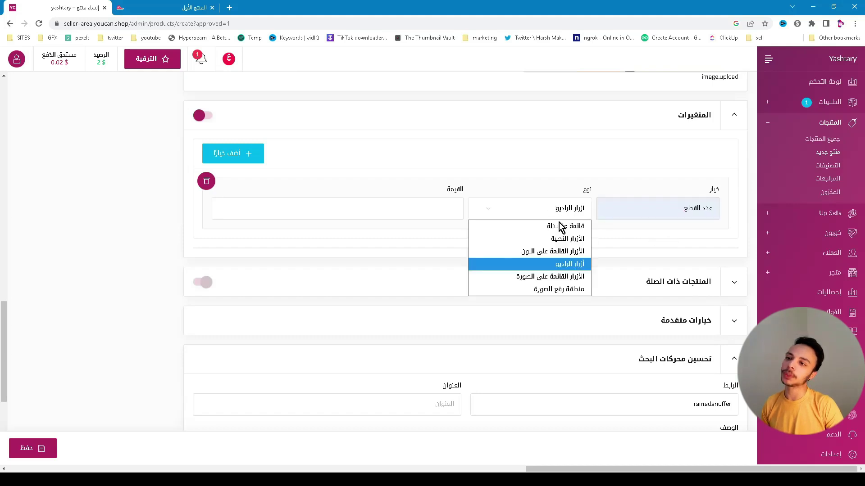
pyautogui.click(531, 265)
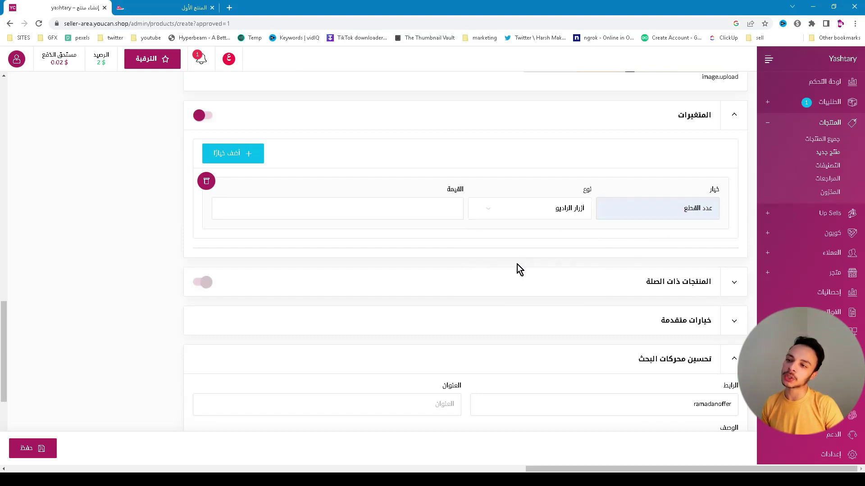
# Give the "عدد القطع" option the values "قطعة واحدة", "قطعتين (خصم 15%)" and "3 قطع (خصم 30%)"
pyautogui.click(433, 210)
pyautogui.write('قطعة واحدة')
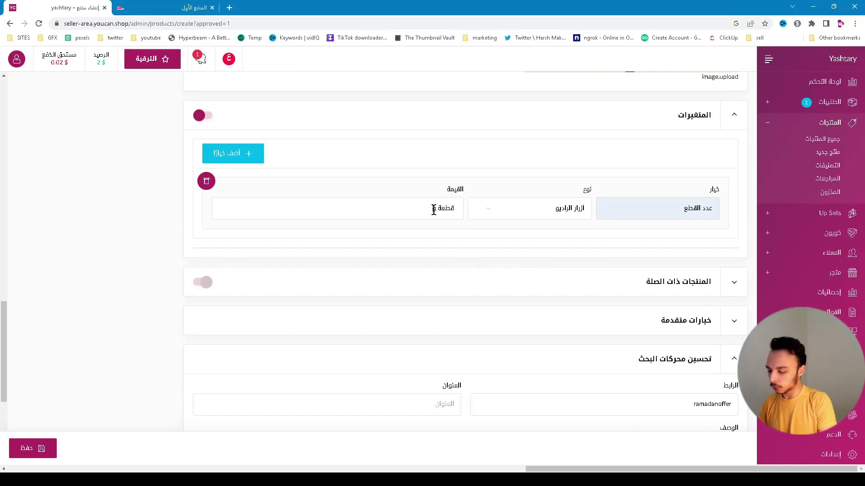
pyautogui.press('Return')
pyautogui.write('قطعتين (خصم')
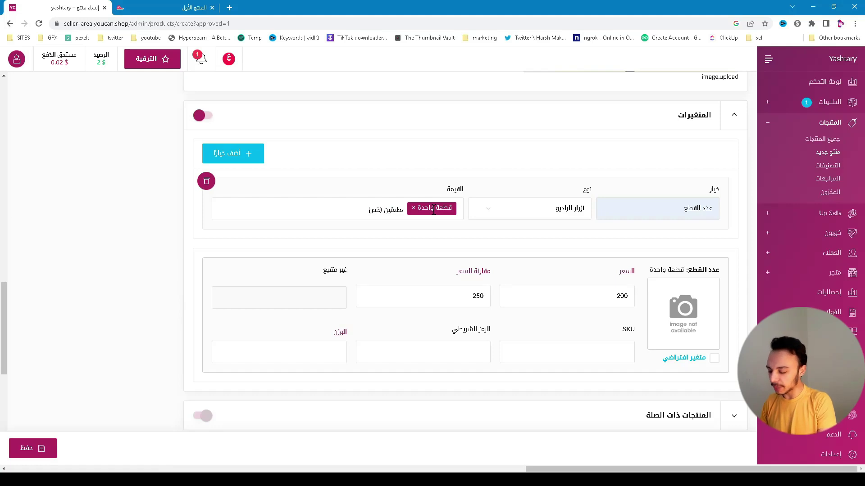
pyautogui.write(' 15%)')
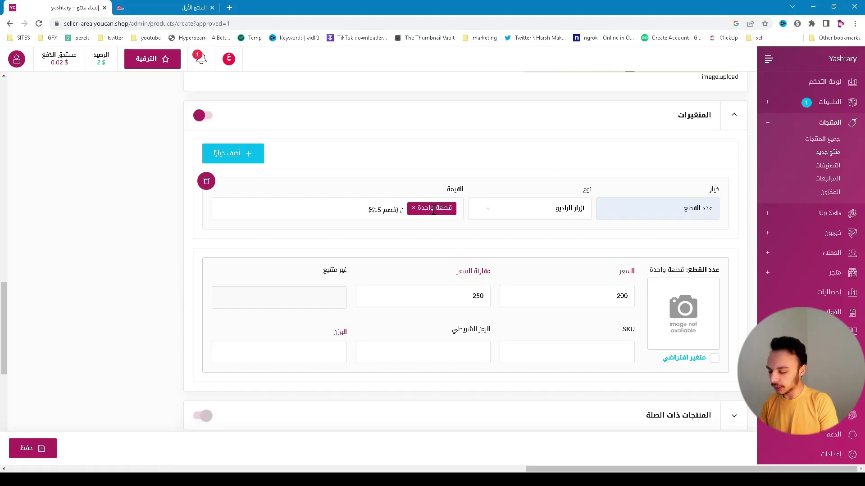
pyautogui.press('Return')
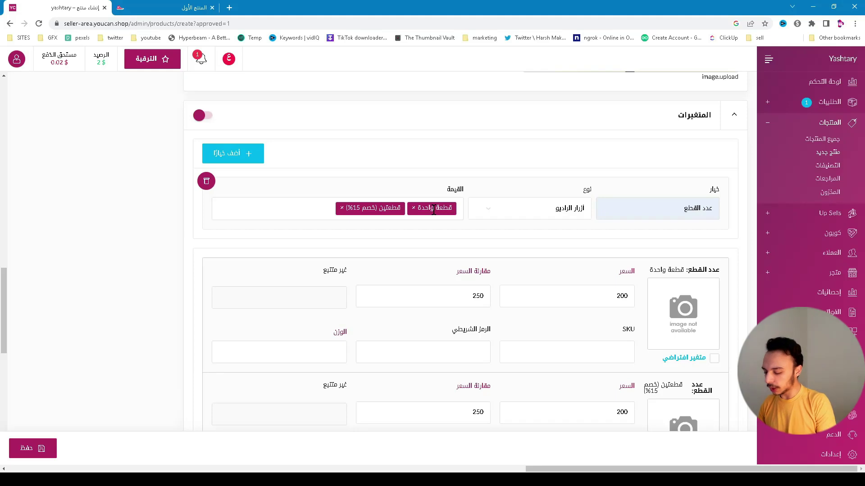
pyautogui.write('3 قطع (خصم 30%)')
pyautogui.press('Return')
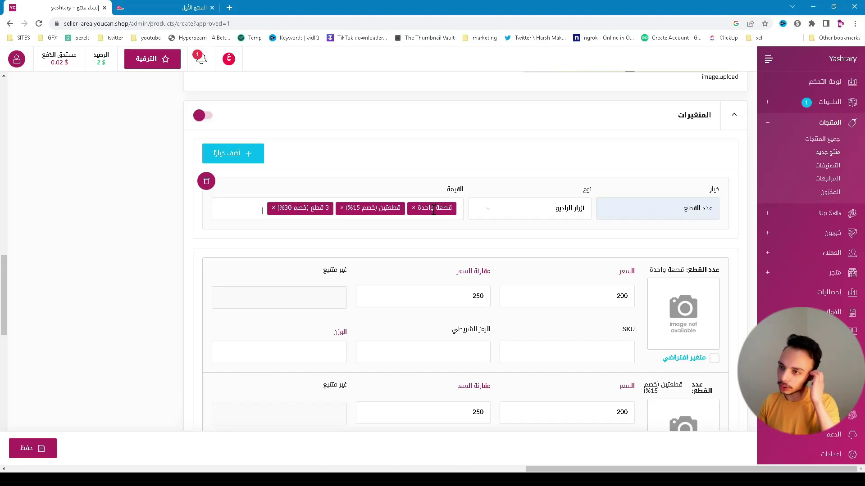
# Set both the base price and the compare-at price in the product's general pricing section to 200
pyautogui.scroll(-2, 430, 227)
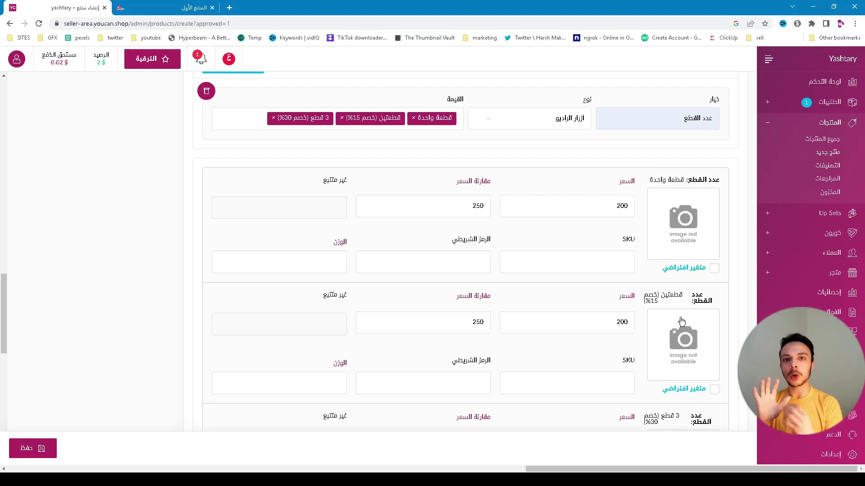
pyautogui.scroll(-2, 681, 321)
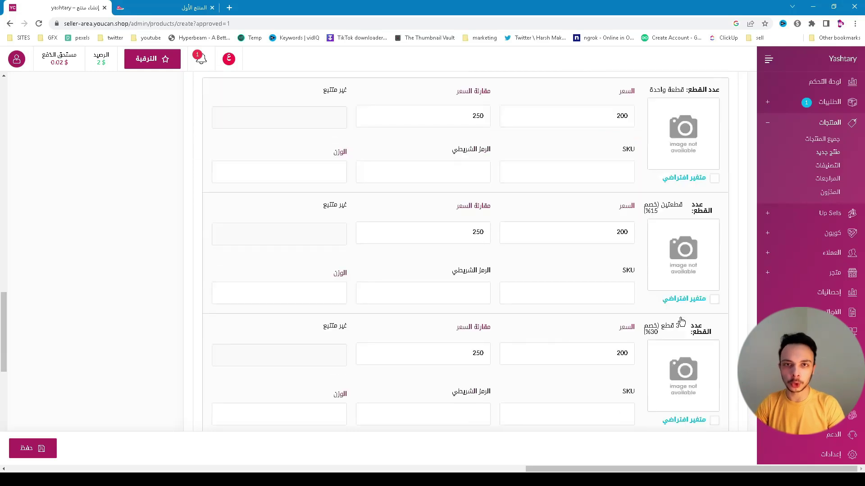
pyautogui.scroll(2, 678, 324)
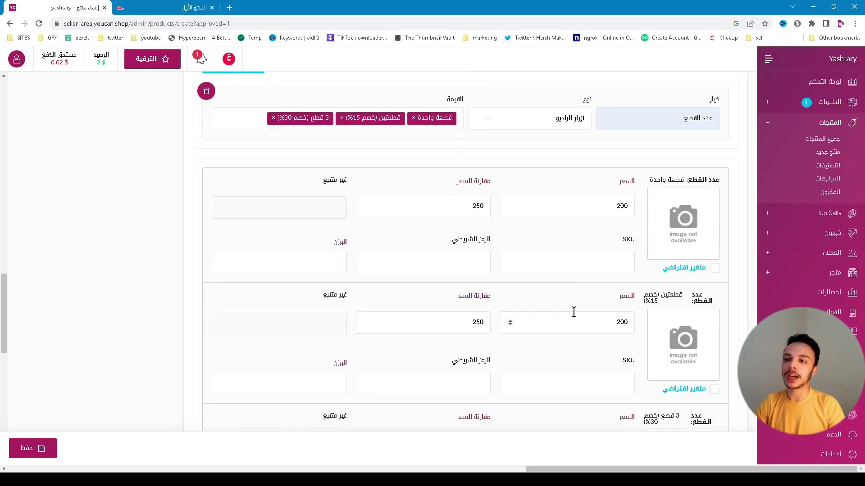
pyautogui.click(571, 349)
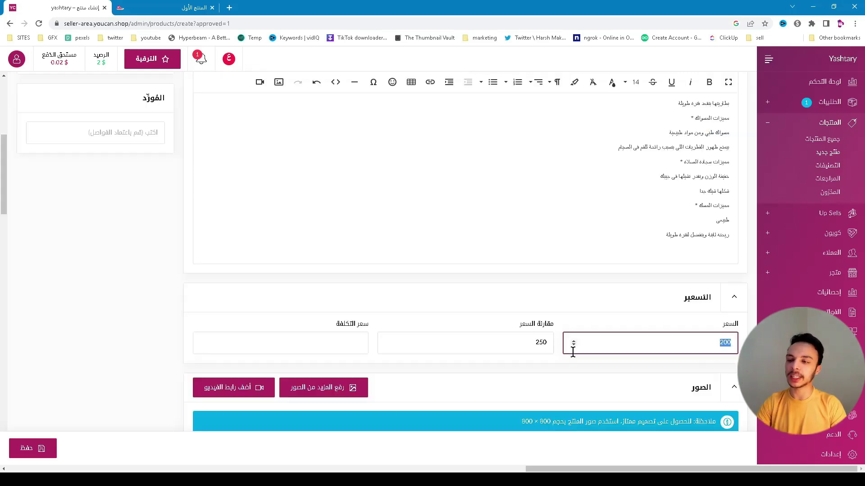
pyautogui.press('BackSpace')
pyautogui.press('BackSpace')
pyautogui.write('50')
pyautogui.press('Tab')
pyautogui.write('200')
pyautogui.hotkey('shift', 'Tab')
pyautogui.write('200')
# Set the compare-at price of the "قطعة واحدة" variant to 200
pyautogui.scroll(-4, 634, 341)
pyautogui.scroll(-5, 634, 341)
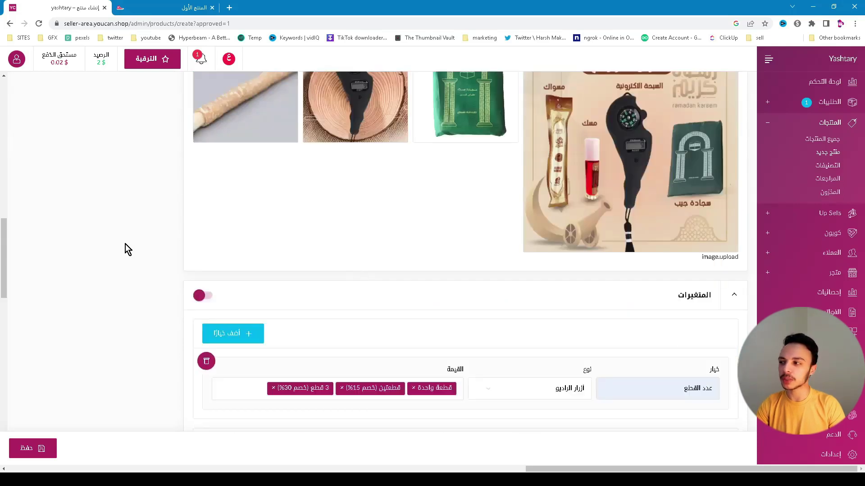
pyautogui.scroll(-7, 111, 242)
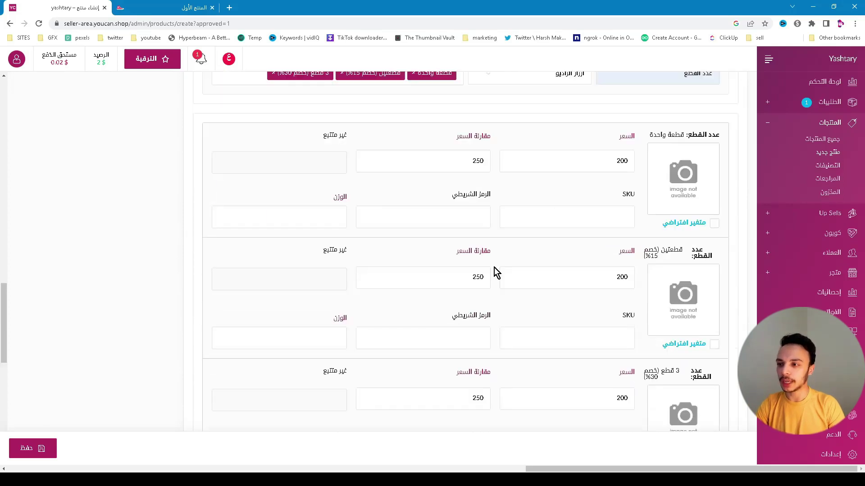
pyautogui.click(463, 158)
pyautogui.write('200')
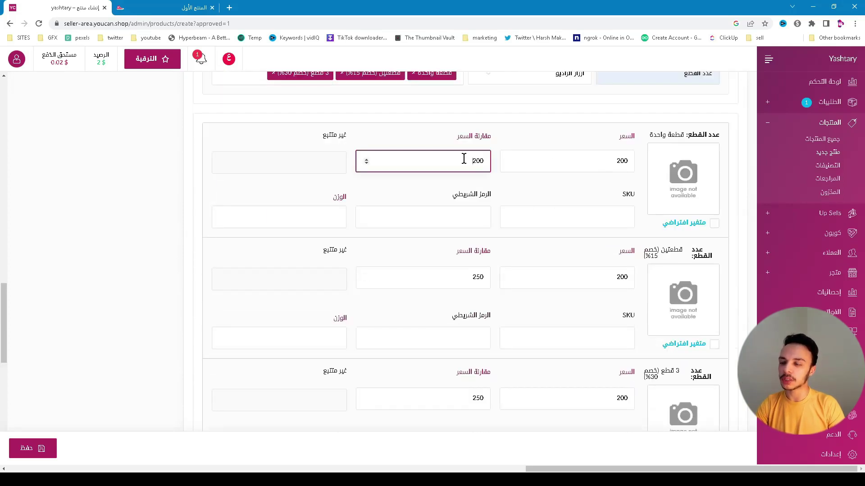
pyautogui.click(583, 156)
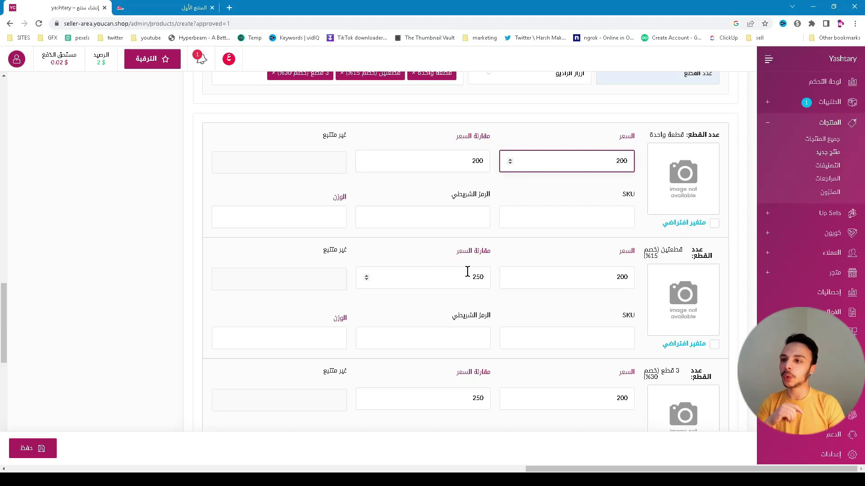
# Set the two-piece variant's compare-at price to 400 and its price to 340, working out the 15% discount in Calculator
pyautogui.doubleClick(487, 275)
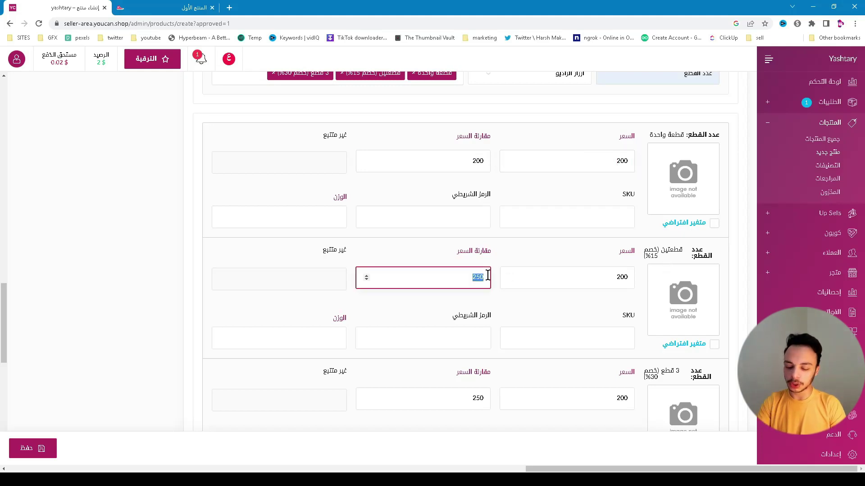
pyautogui.write('400')
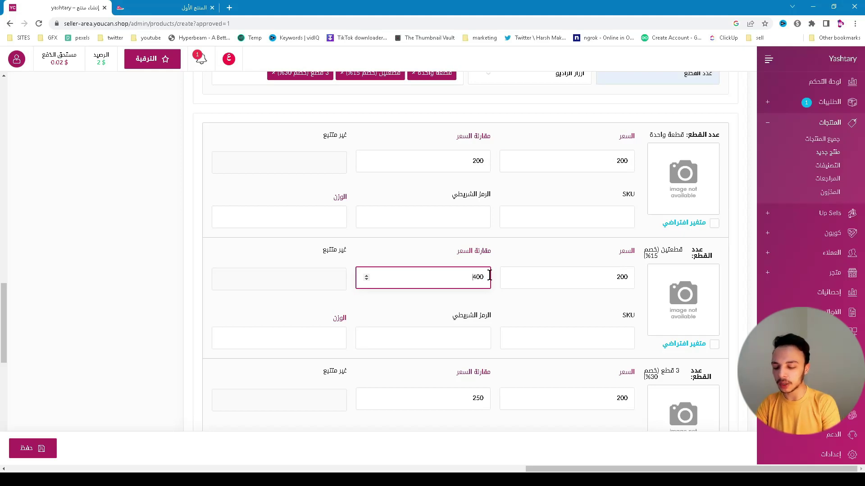
pyautogui.press('XF86Calculator')
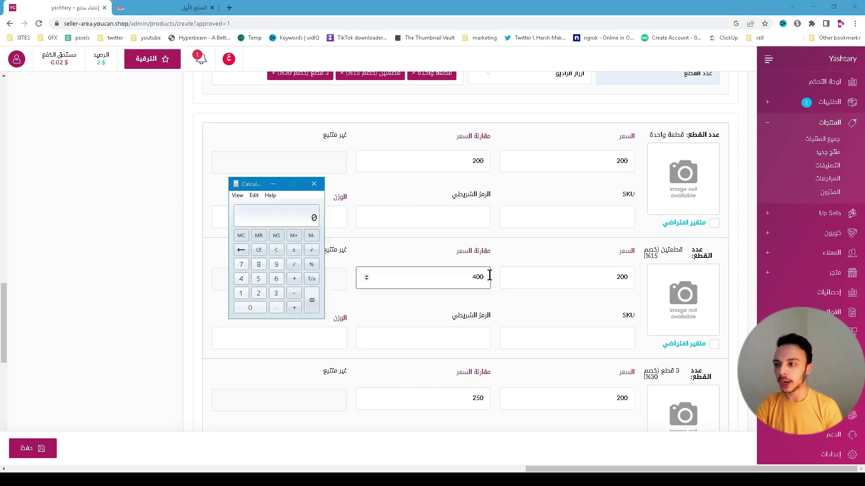
pyautogui.write('400')
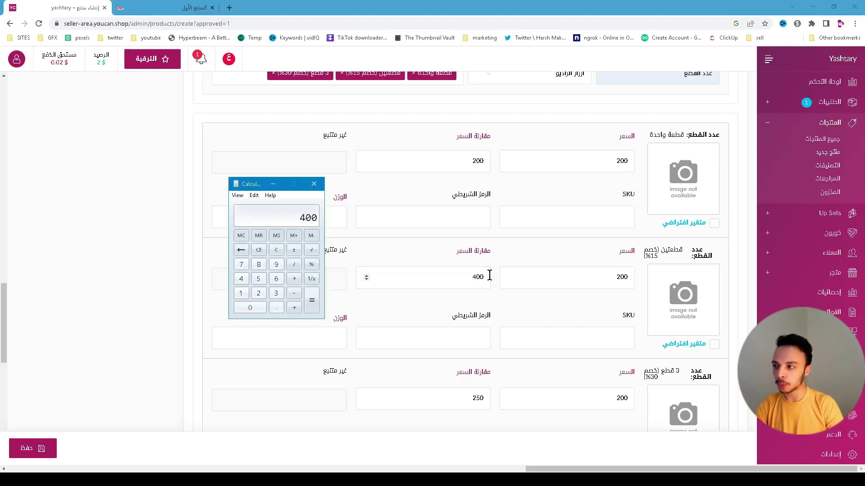
pyautogui.write('0.15')
pyautogui.press('Return')
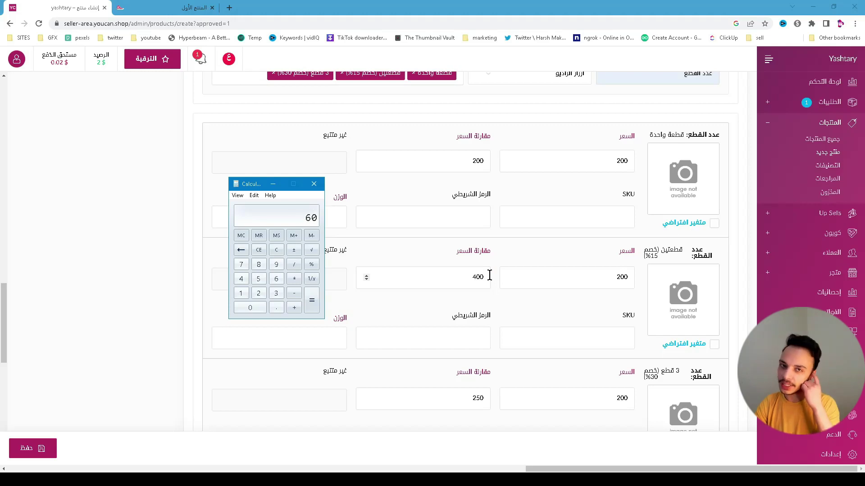
pyautogui.write('400-60')
pyautogui.press('Return')
pyautogui.click(592, 278)
pyautogui.doubleClick(592, 277)
pyautogui.write('340')
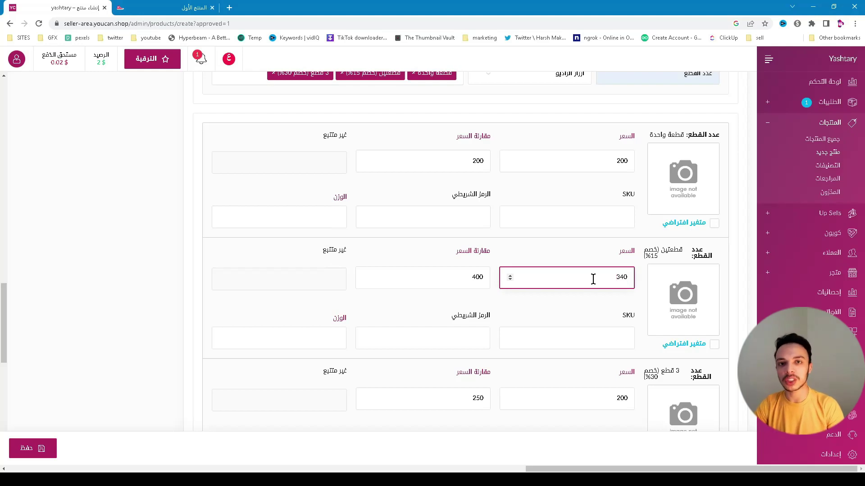
# Set the compare-at price of the "3 قطع (خصم 30%)" variant to 600
pyautogui.scroll(-1, 592, 279)
pyautogui.click(477, 352)
pyautogui.doubleClick(478, 351)
pyautogui.write('600')
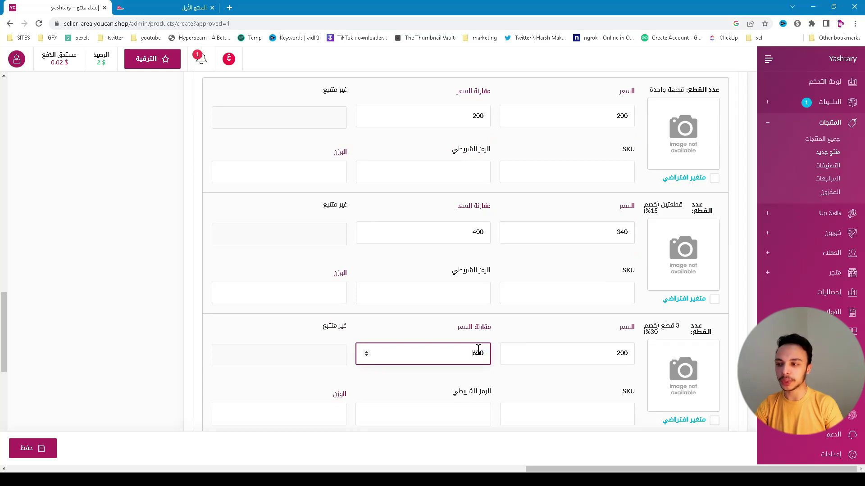
# Switch to Calculator and work out the three-piece price by taking 30% of 600 and subtracting 180 from 600
pyautogui.hotkey('alt', 'Tab')
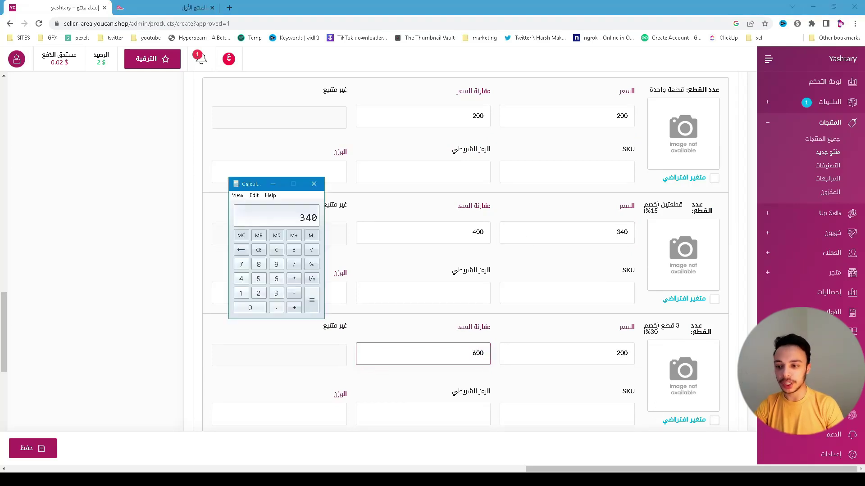
pyautogui.press('6')
pyautogui.press('0')
pyautogui.press('0')
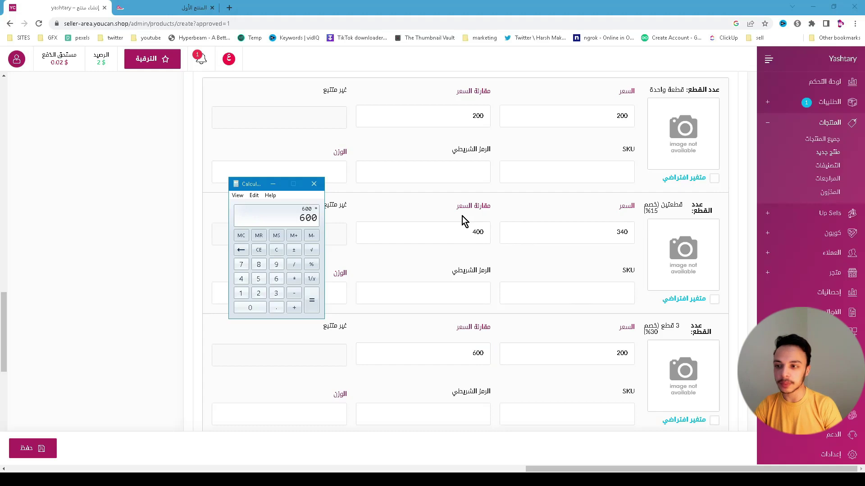
pyautogui.press('.')
pyautogui.press('3')
pyautogui.press('0')
pyautogui.press('Return')
pyautogui.press('6')
pyautogui.press('0')
pyautogui.press('0')
pyautogui.press('-')
pyautogui.press('1')
pyautogui.press('8')
pyautogui.press('0')
pyautogui.press('Return')
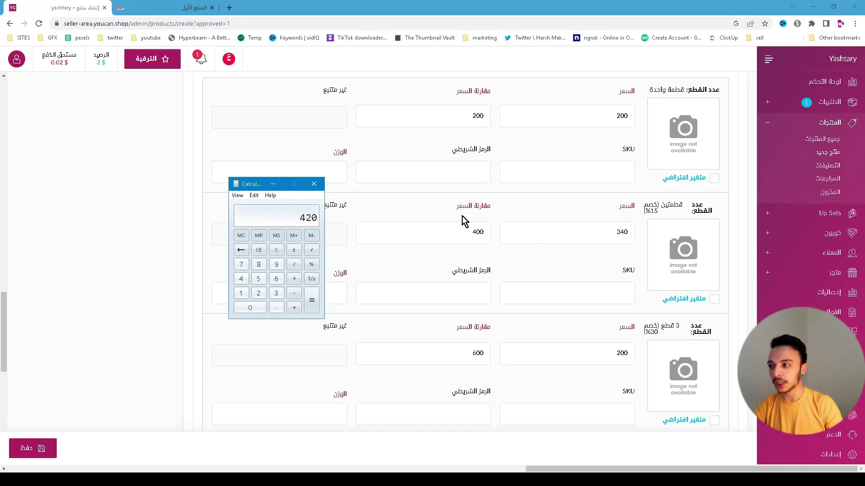
# Set the three-piece variant's price to 420 and make the "قطعة واحدة" variant the default
pyautogui.doubleClick(509, 353)
pyautogui.write('420')
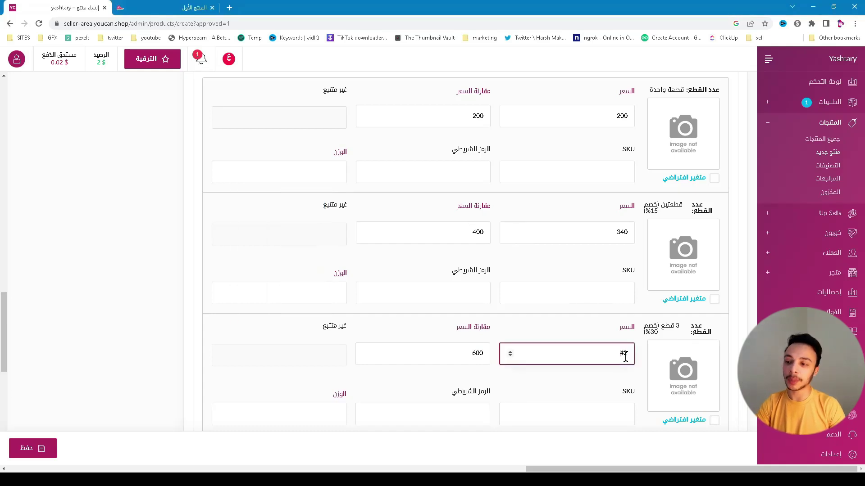
pyautogui.click(144, 346)
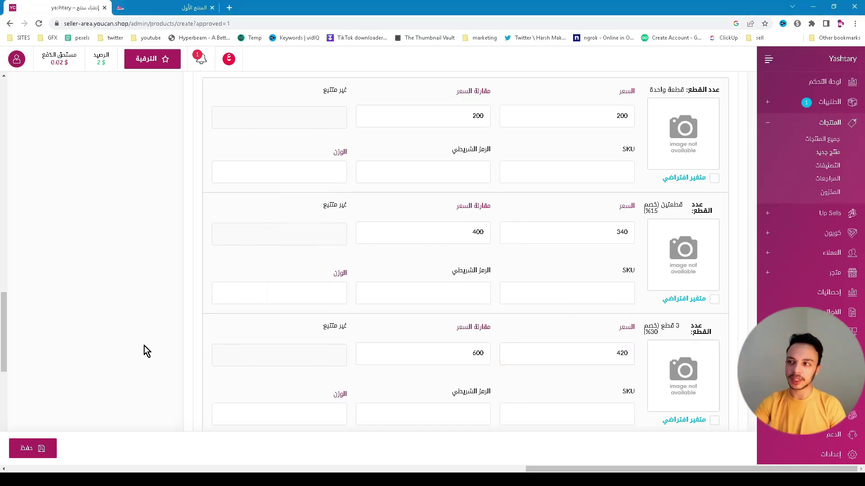
pyautogui.click(714, 179)
pyautogui.scroll(2, 580, 212)
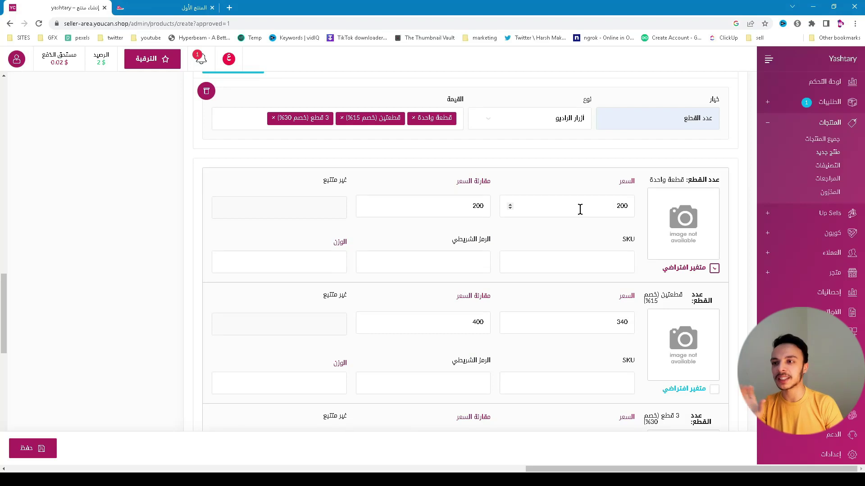
# Enable related products and add "المنتج الأول", "المنتج الثالث" and "المنتج-الرابع" to them
pyautogui.scroll(-8, 556, 196)
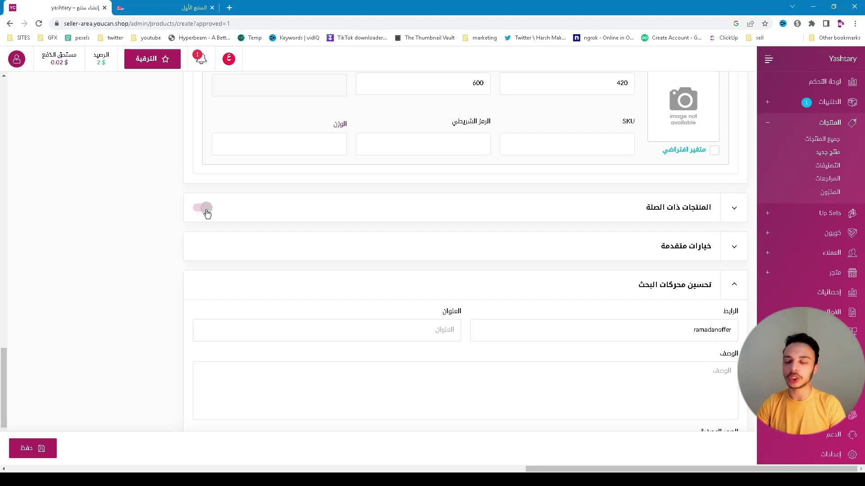
pyautogui.click(207, 214)
pyautogui.click(656, 278)
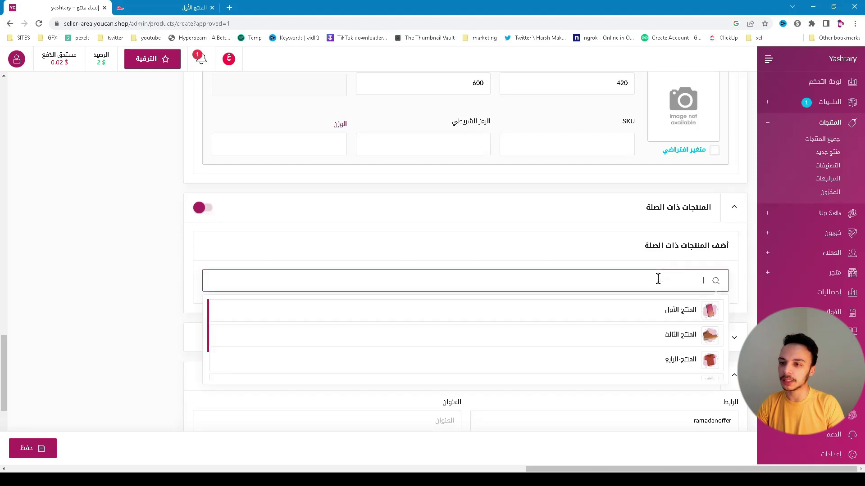
pyautogui.click(675, 309)
pyautogui.click(674, 335)
pyautogui.click(678, 366)
pyautogui.scroll(-1, 175, 282)
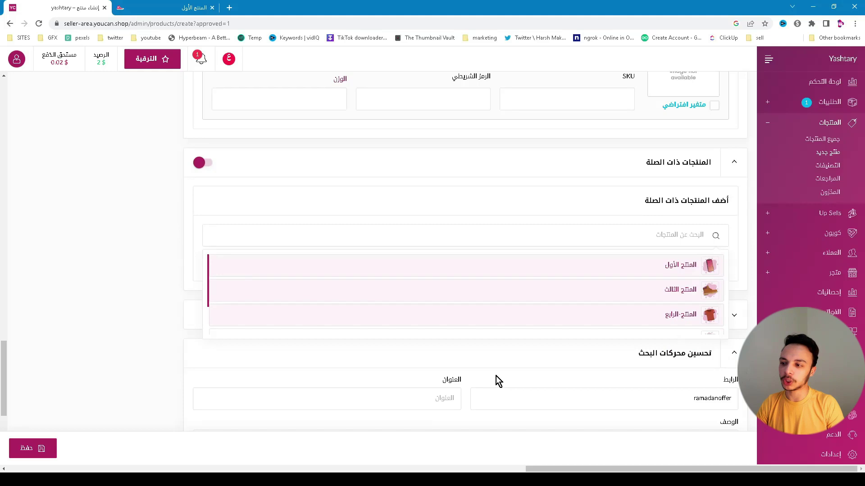
pyautogui.scroll(-3, 495, 381)
pyautogui.click(733, 159)
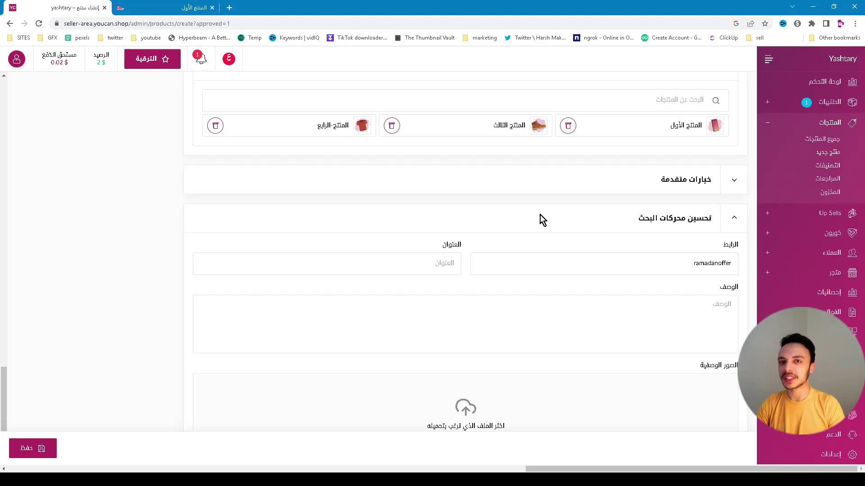
# Expand the advanced options, enable the custom product settings and review the list of product page sections
pyautogui.click(732, 180)
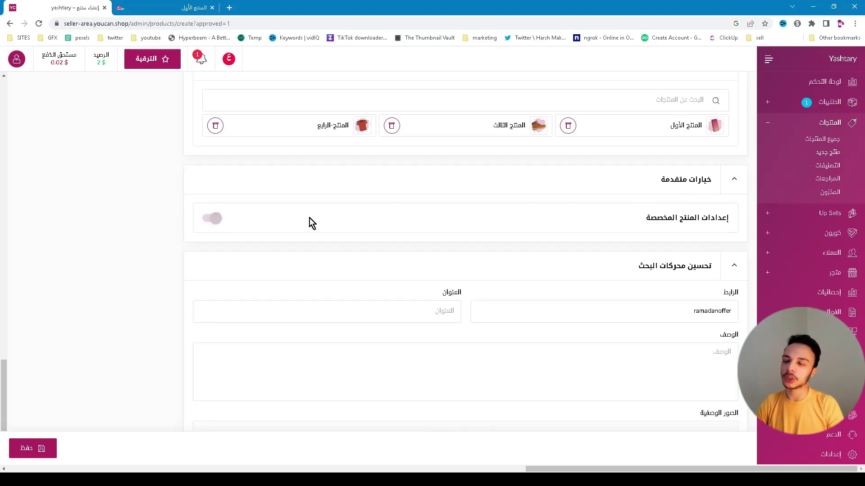
pyautogui.click(393, 212)
pyautogui.scroll(-1, 700, 246)
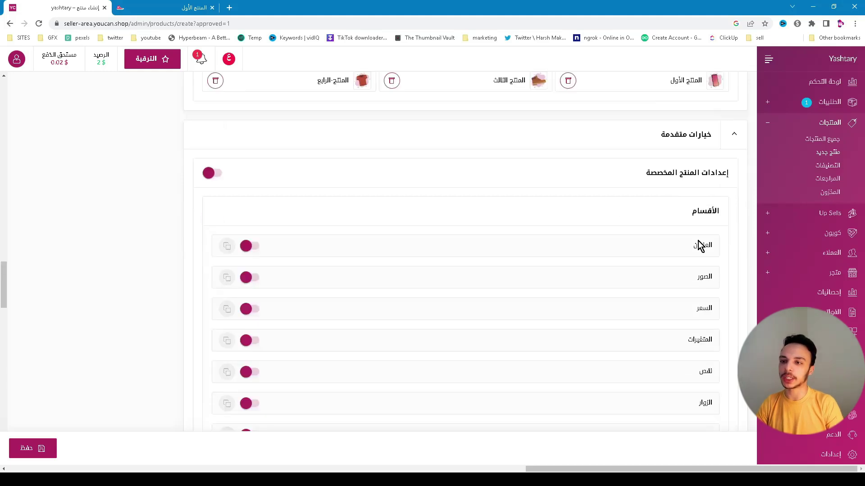
pyautogui.scroll(-1, 671, 245)
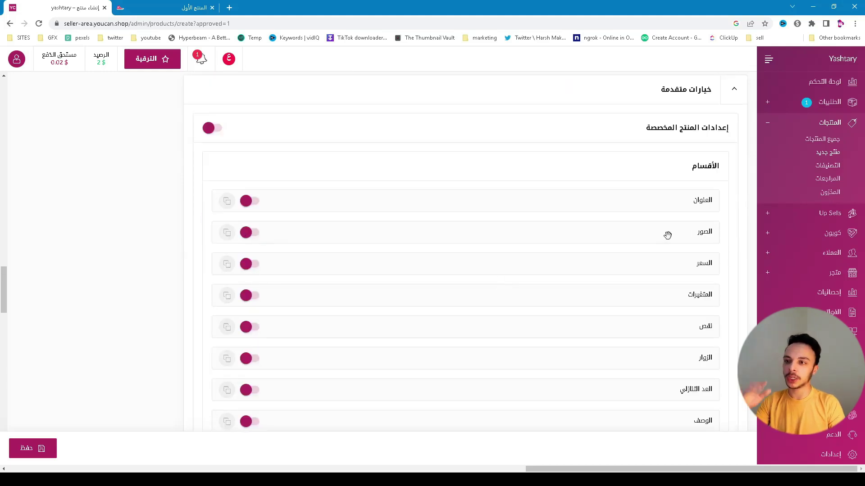
pyautogui.scroll(-1, 660, 264)
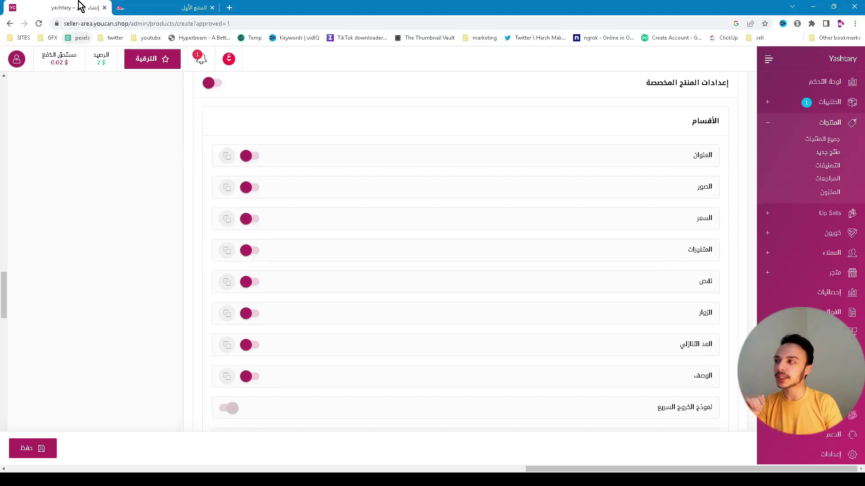
# Compare the stock, visitor and countdown elements on the "المنتج الأول" storefront page with the new product's section list
pyautogui.click(185, 8)
pyautogui.moveTo(363, 174); pyautogui.dragTo(260, 180)
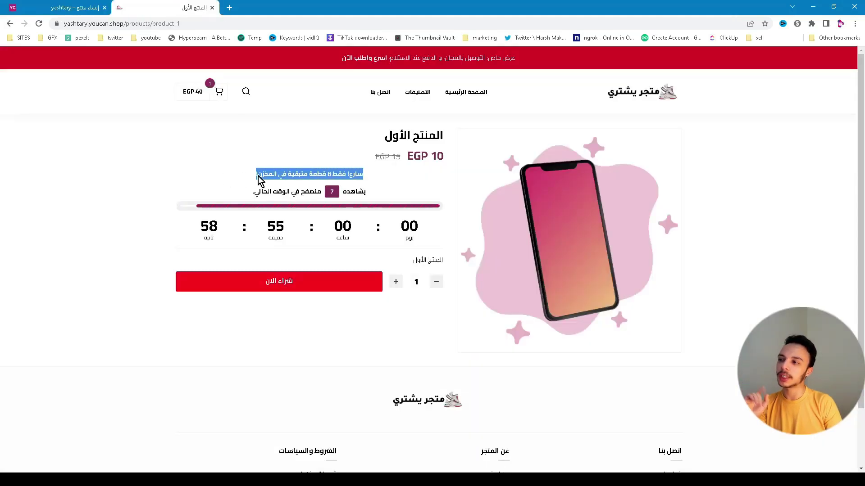
pyautogui.click(281, 177)
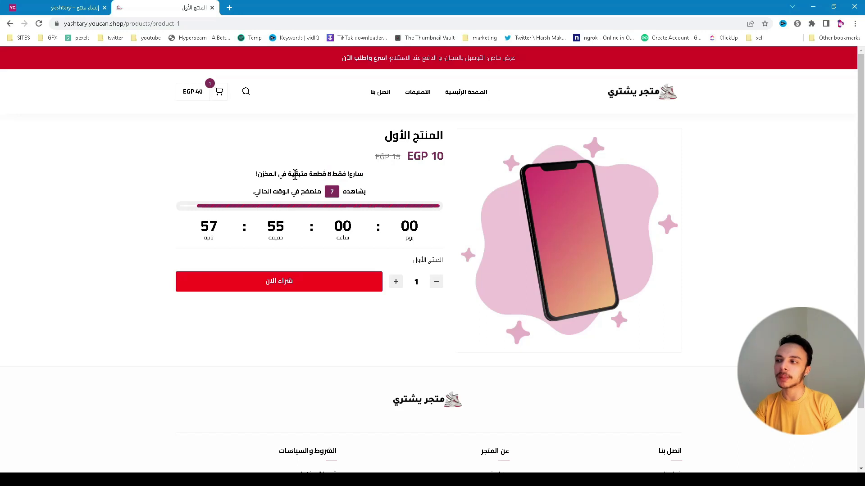
pyautogui.click(74, 8)
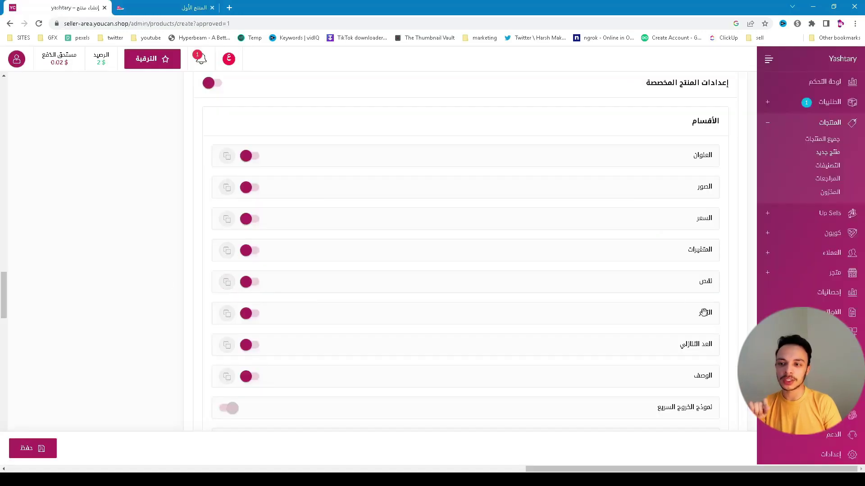
pyautogui.click(184, 8)
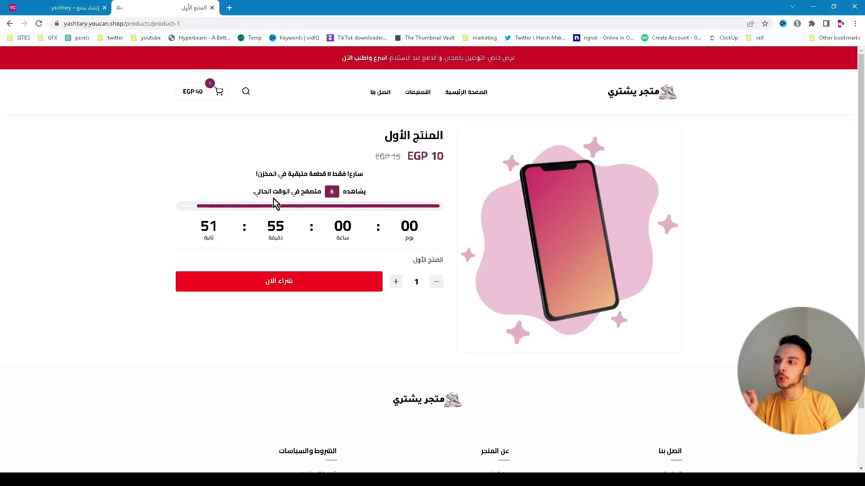
pyautogui.hotkey('ctrl', 'Tab')
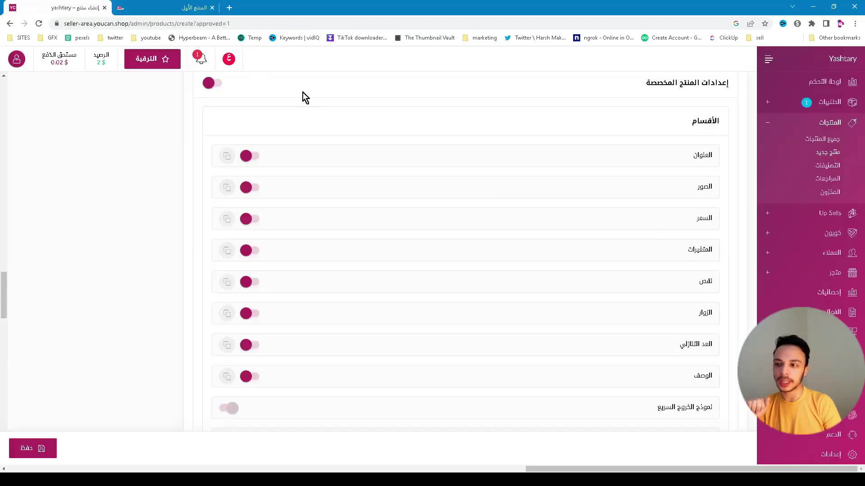
pyautogui.click(161, 8)
pyautogui.moveTo(360, 199); pyautogui.dragTo(162, 241)
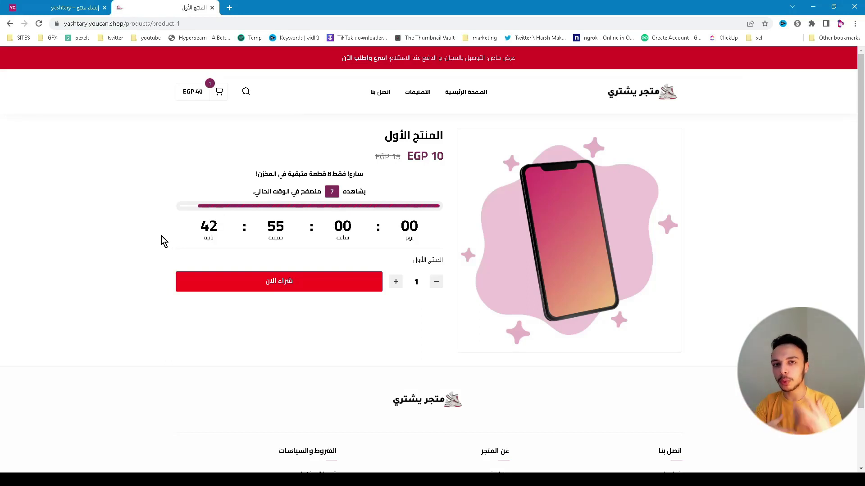
pyautogui.click(96, 6)
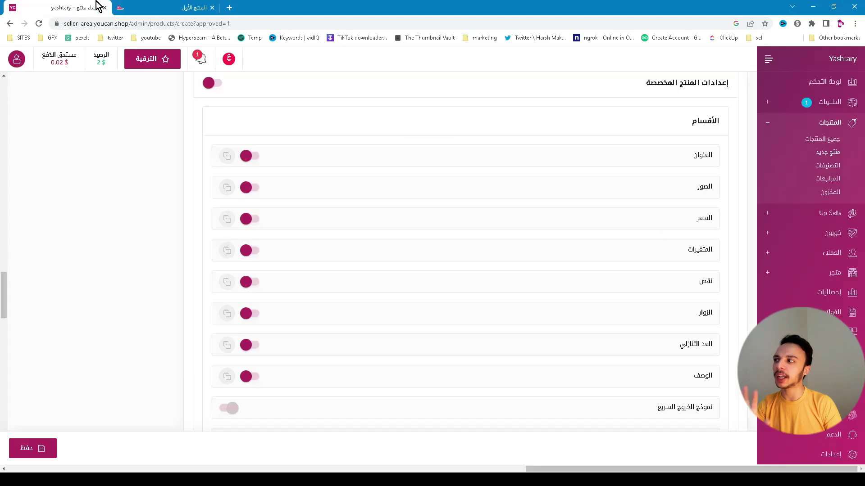
# Check the layout of the "المنتج الأول" storefront page and enable the "نموذج الخروج السريع" section for the new product
pyautogui.scroll(-2, 604, 268)
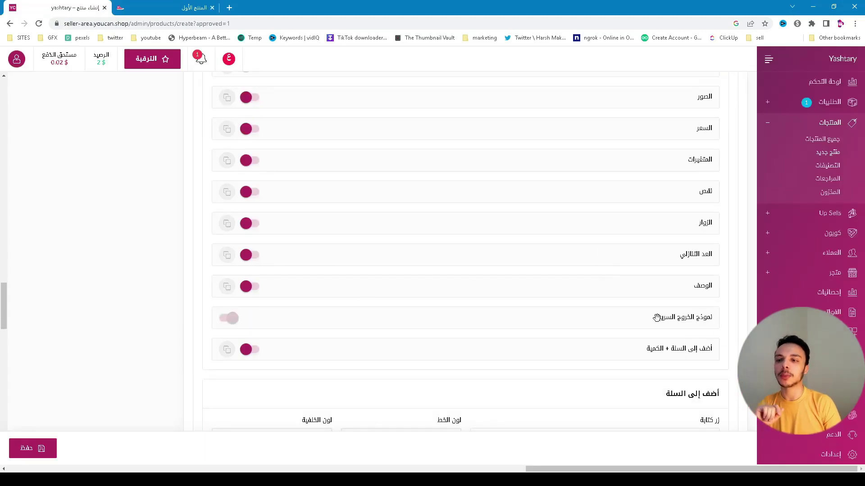
pyautogui.click(157, 8)
pyautogui.scroll(-1, 374, 225)
pyautogui.scroll(2, 388, 258)
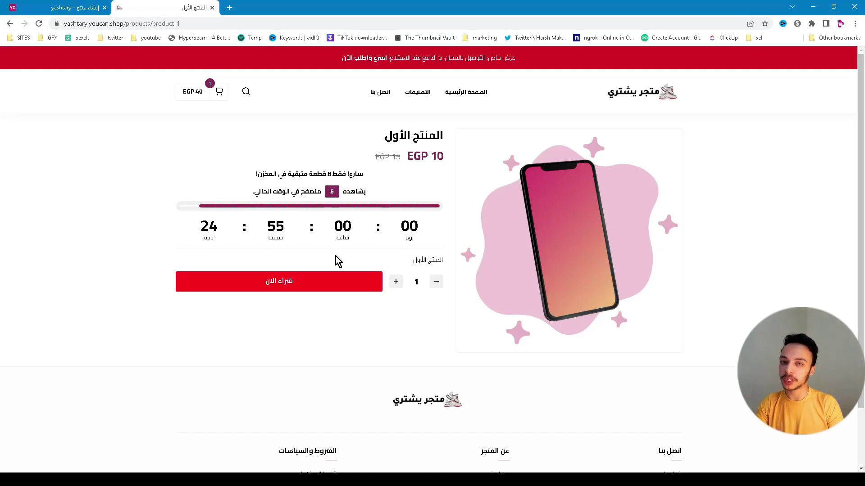
pyautogui.click(79, 8)
pyautogui.click(230, 318)
# Set the add-to-cart button text to "اطلب الان"
pyautogui.scroll(-6, 540, 316)
pyautogui.moveTo(711, 124); pyautogui.dragTo(670, 124)
pyautogui.click(657, 131)
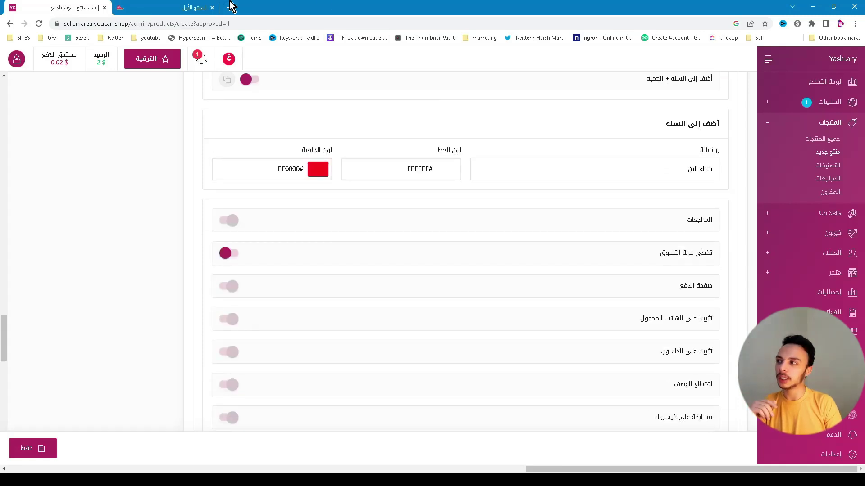
pyautogui.click(194, 7)
pyautogui.click(25, 7)
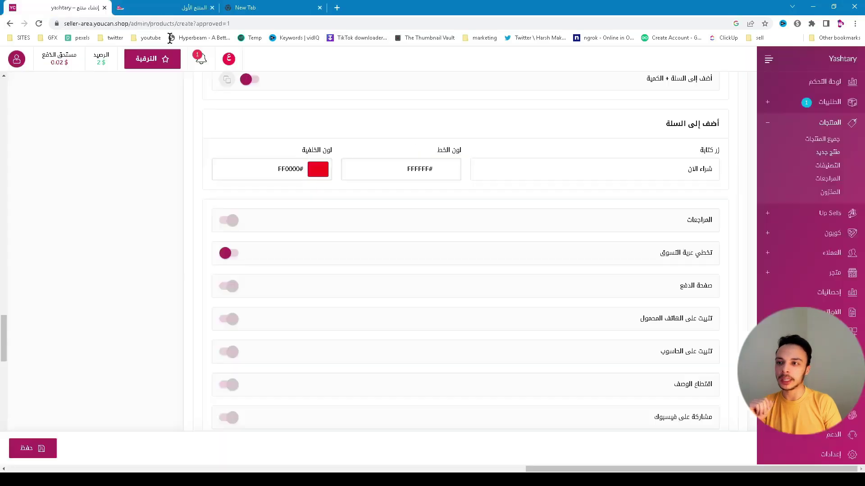
pyautogui.tripleClick(647, 164)
pyautogui.write('اطلب')
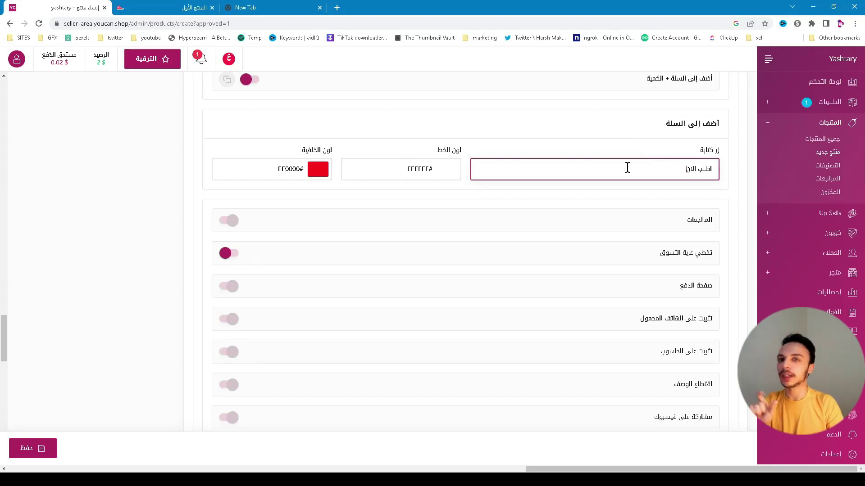
# Set the add-to-cart button's font colour to white (FFFFFFFF) and its background colour to purple (BD10E0FF)
pyautogui.click(442, 173)
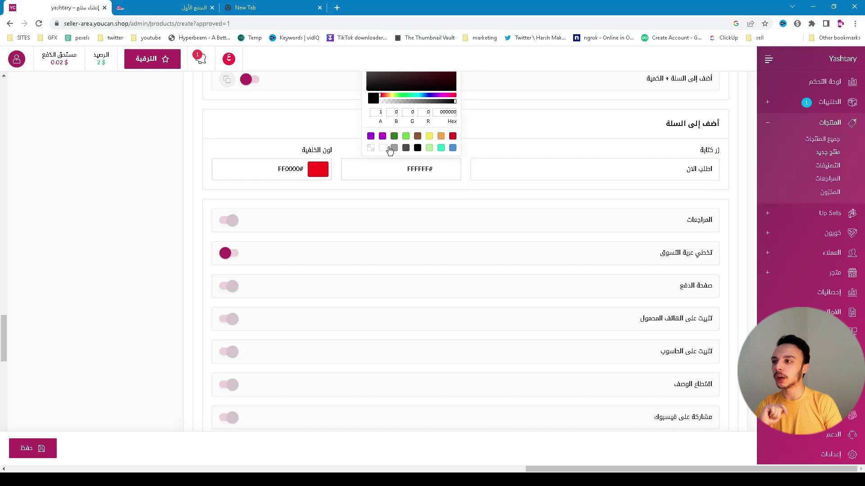
pyautogui.click(321, 169)
pyautogui.click(253, 136)
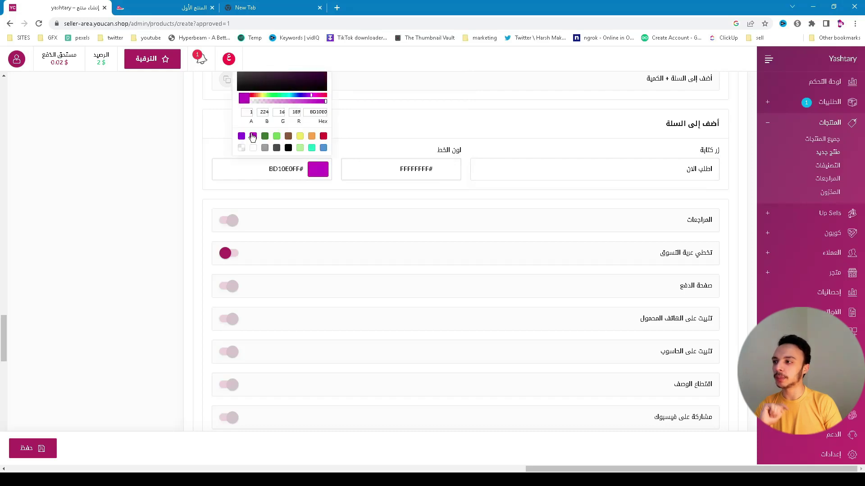
pyautogui.click(137, 217)
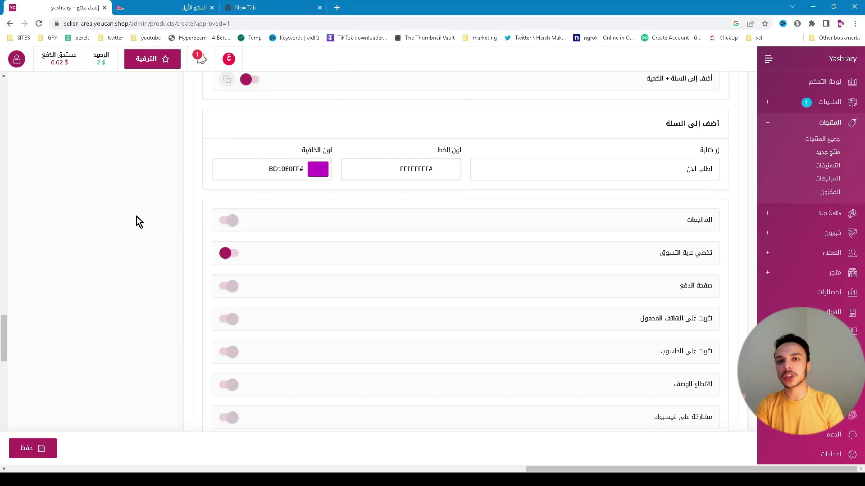
# Enable "المراجعات" and check what "تخطي عربة التسوق" means for the buy button on the "المنتج الأول" storefront page
pyautogui.scroll(-2, 191, 211)
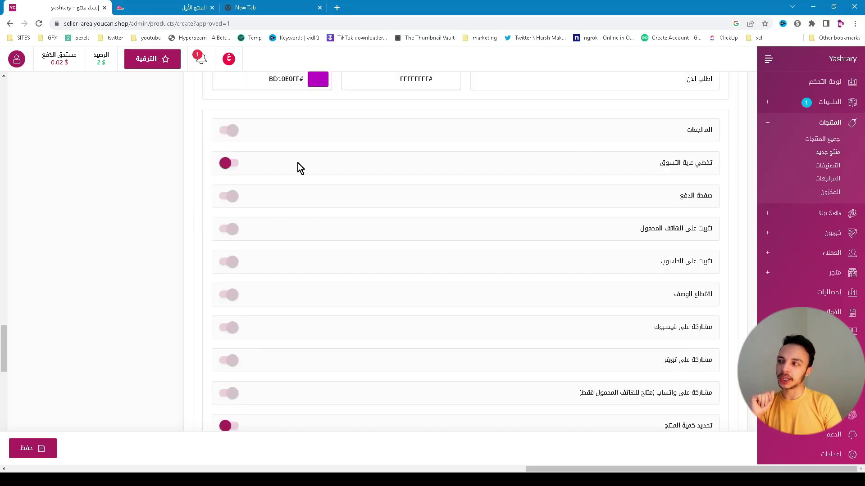
pyautogui.click(221, 131)
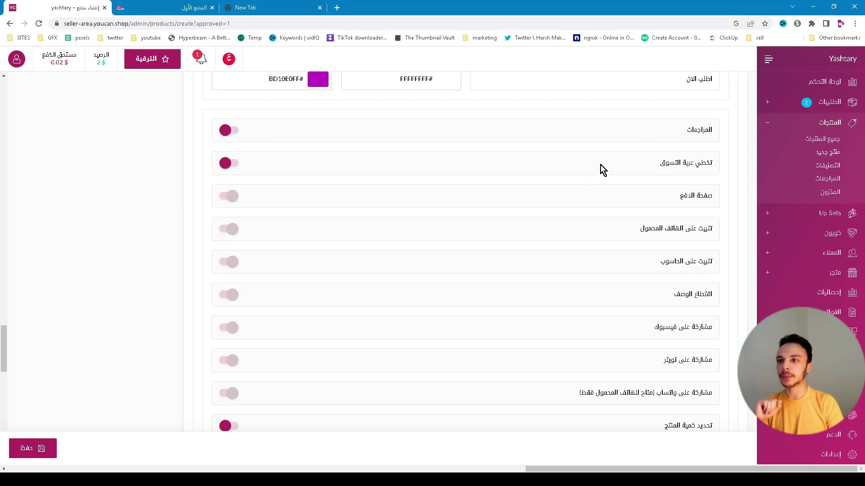
pyautogui.moveTo(665, 162); pyautogui.dragTo(706, 163)
pyautogui.click(180, 8)
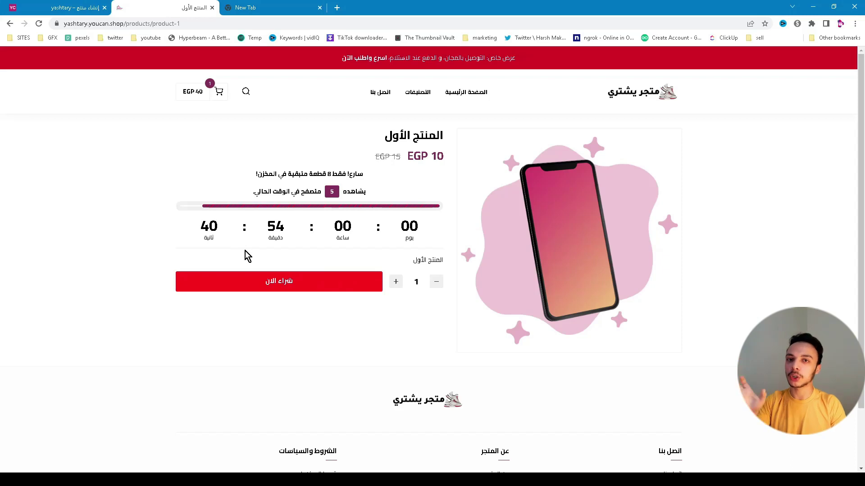
pyautogui.click(49, 8)
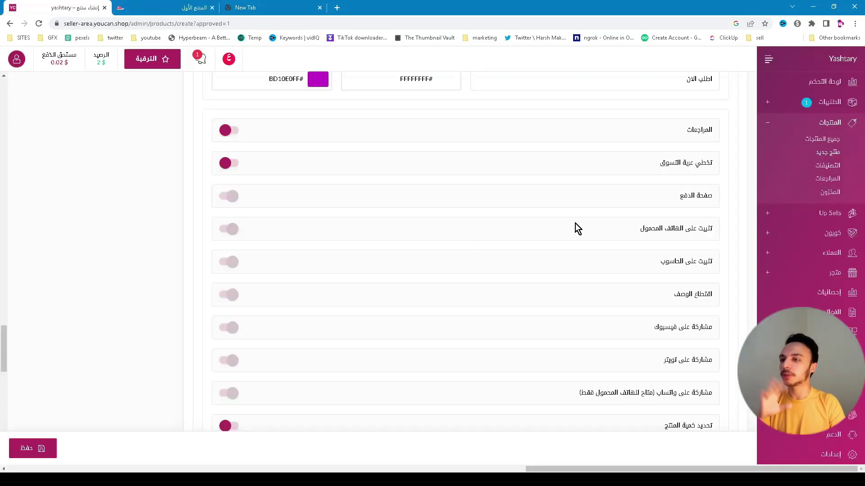
# Enable the sticky options "تثبيت على الهاتف المحمول" and "تثبيت على الحاسوب" for the product page
pyautogui.scroll(-1, 692, 195)
pyautogui.scroll(2, 668, 176)
pyautogui.scroll(-1, 371, 211)
pyautogui.scroll(-3, 648, 215)
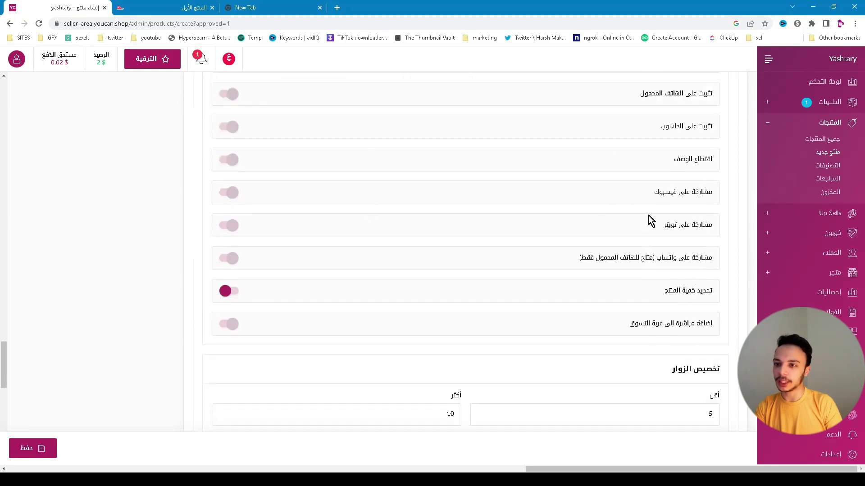
pyautogui.scroll(3, 693, 135)
pyautogui.click(200, 8)
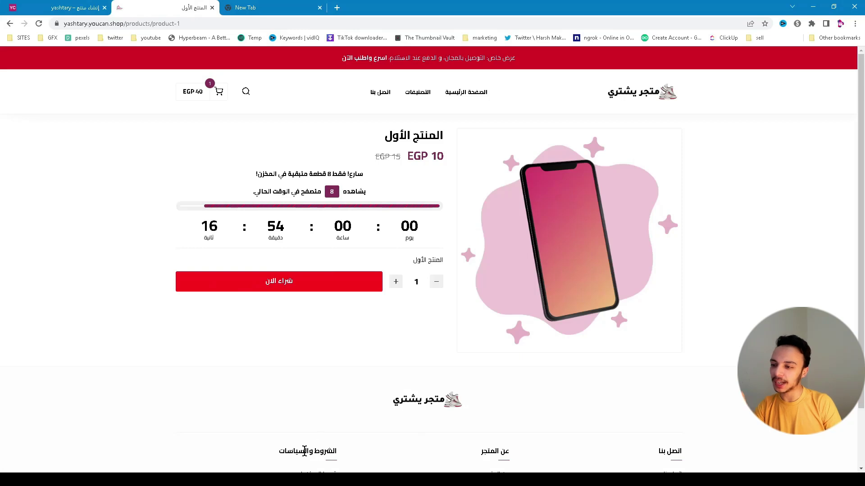
pyautogui.click(45, 6)
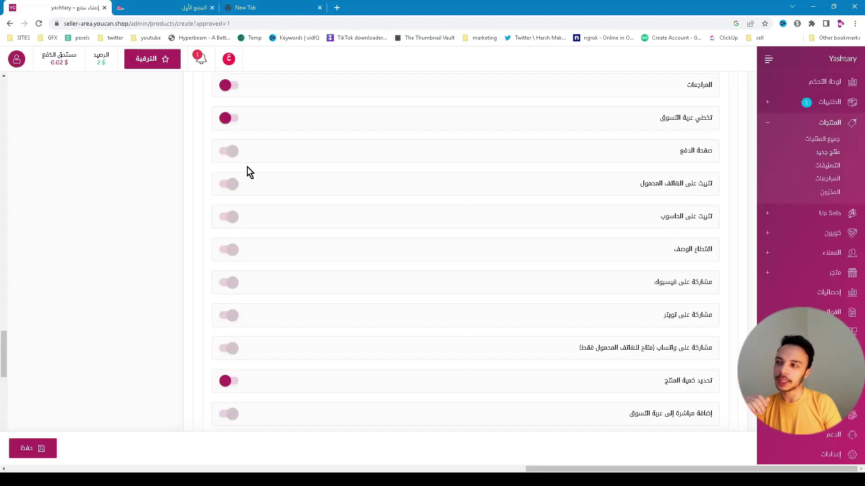
pyautogui.click(230, 215)
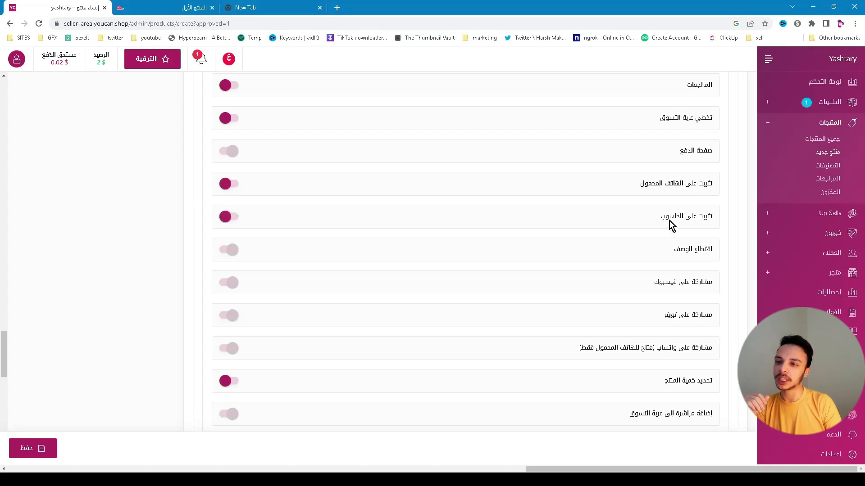
# Enable the description truncation option "اقتطاع الوصف"
pyautogui.scroll(-3, 638, 270)
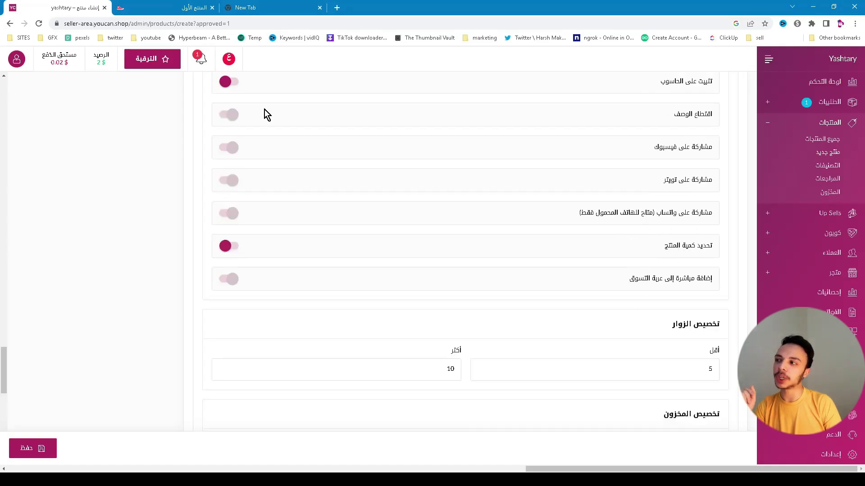
pyautogui.click(224, 116)
pyautogui.scroll(-2, 203, 166)
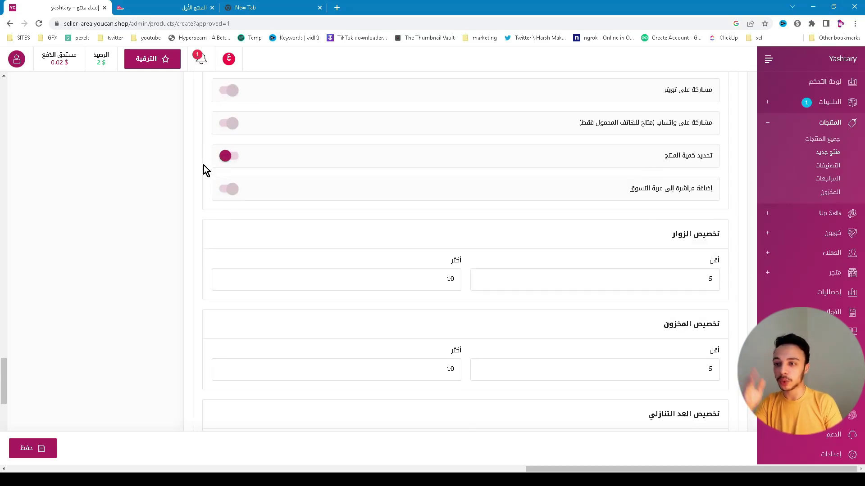
# Look over the countdown settings and the search engine title and description fields, and try to save the product
pyautogui.scroll(-7, 406, 285)
pyautogui.scroll(-2, 405, 285)
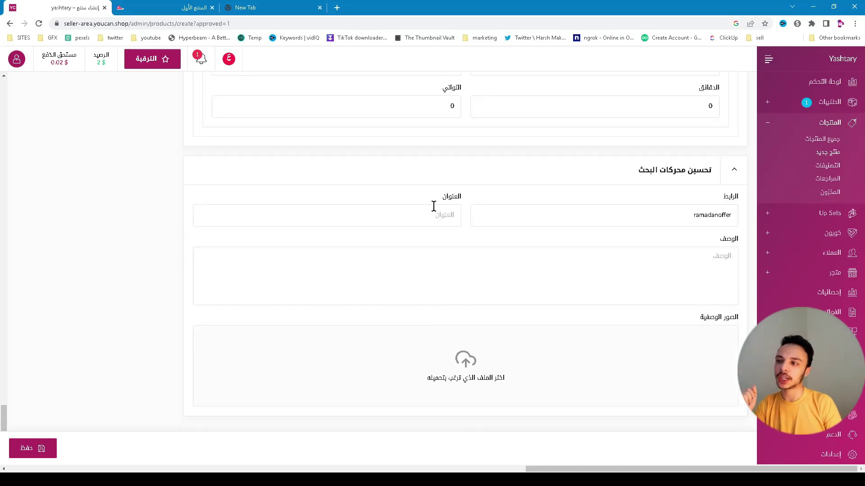
pyautogui.click(423, 216)
pyautogui.click(512, 257)
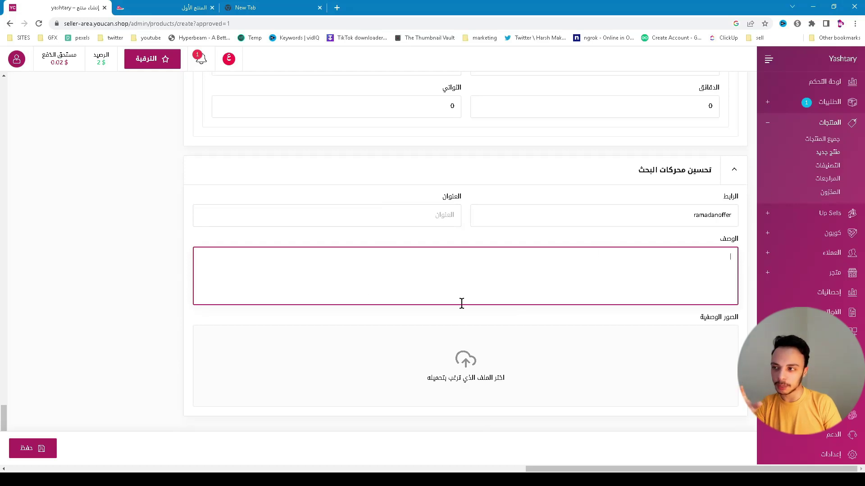
pyautogui.click(30, 448)
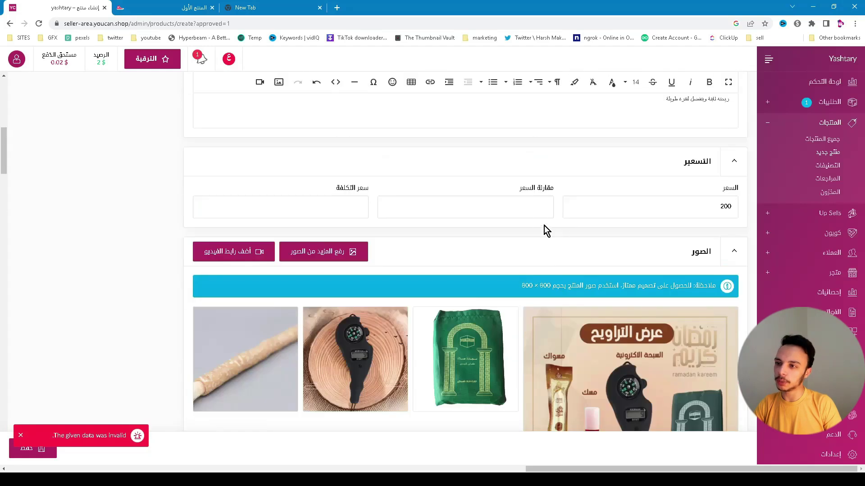
# Clear the comparison price of the "قطعة واحدة" variant and save the product
pyautogui.scroll(-5, 475, 209)
pyautogui.scroll(-8, 476, 209)
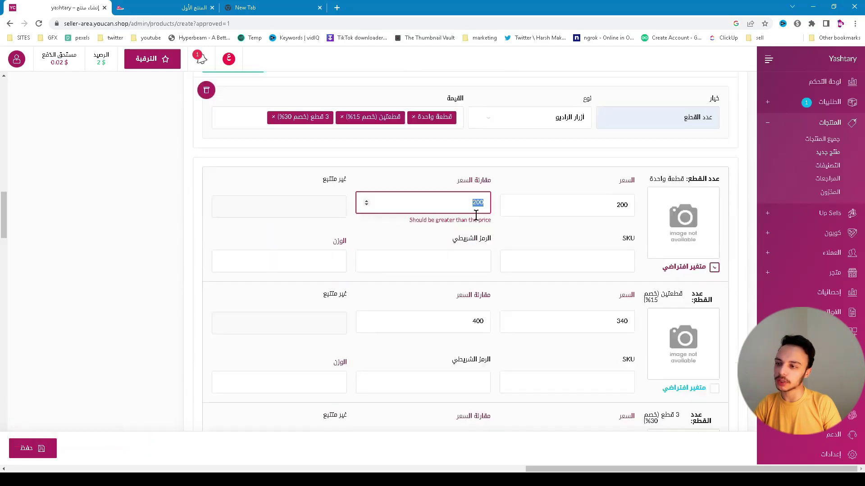
pyautogui.press('BackSpace')
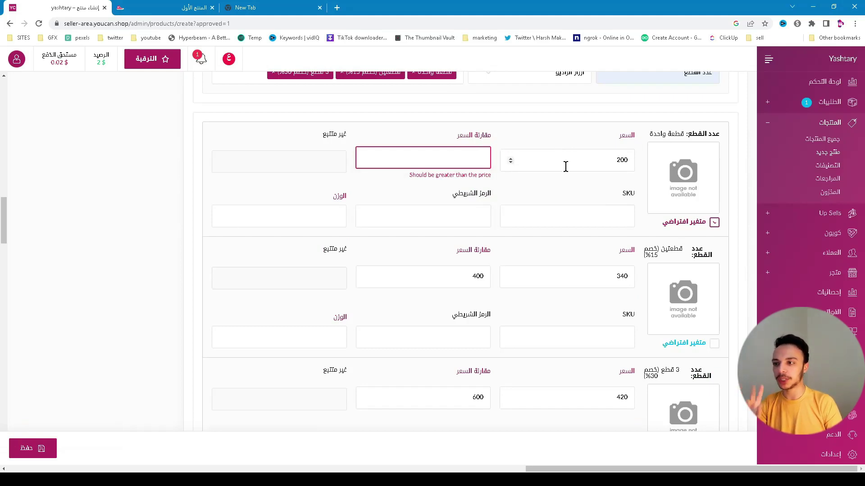
pyautogui.click(33, 452)
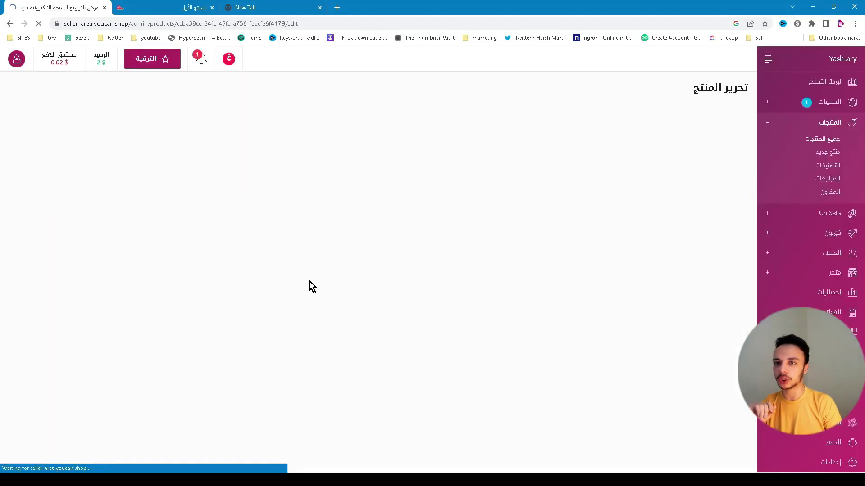
# Open the saved product's storefront page and switch between the one-, two- and three-piece variants to check their prices
pyautogui.click(98, 460)
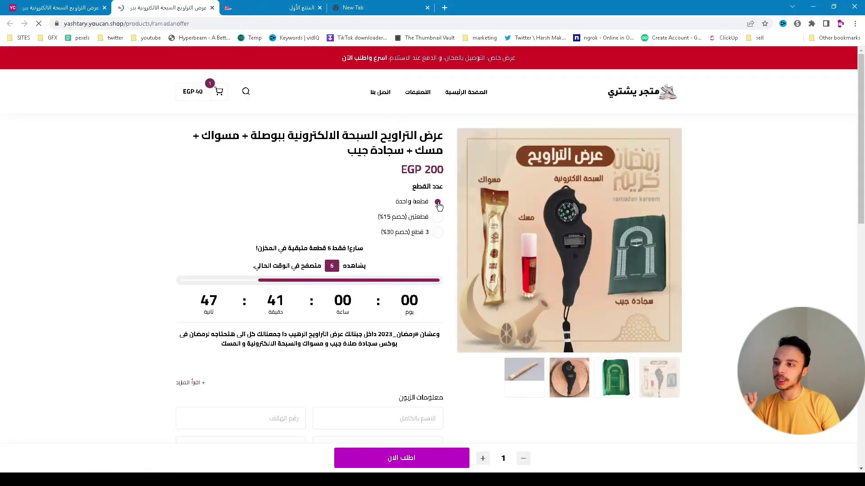
pyautogui.click(438, 219)
pyautogui.click(439, 233)
pyautogui.click(439, 203)
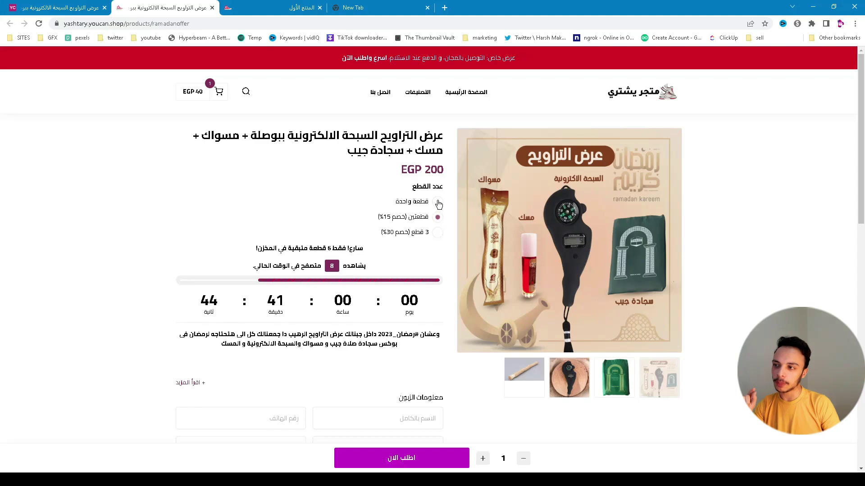
pyautogui.click(437, 217)
pyautogui.click(437, 234)
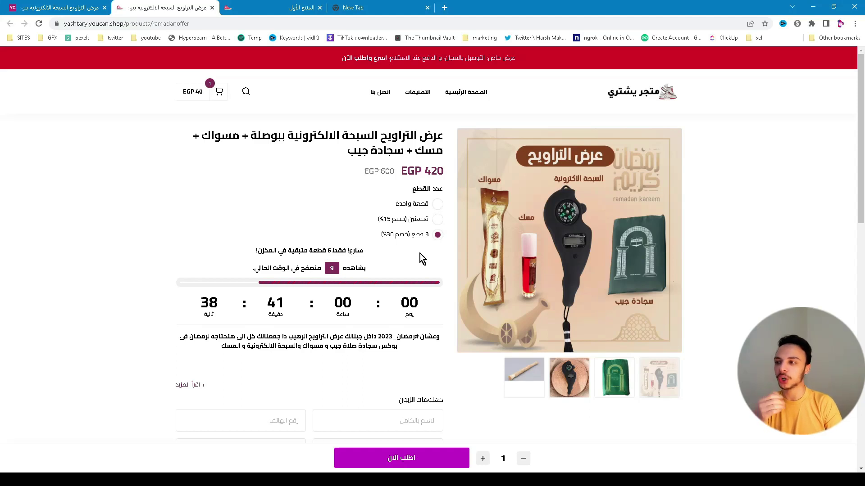
# Review the stock, visitor, countdown and description sections on the offer's storefront page
pyautogui.scroll(-2, 420, 253)
pyautogui.moveTo(367, 159); pyautogui.dragTo(221, 258)
pyautogui.click(221, 259)
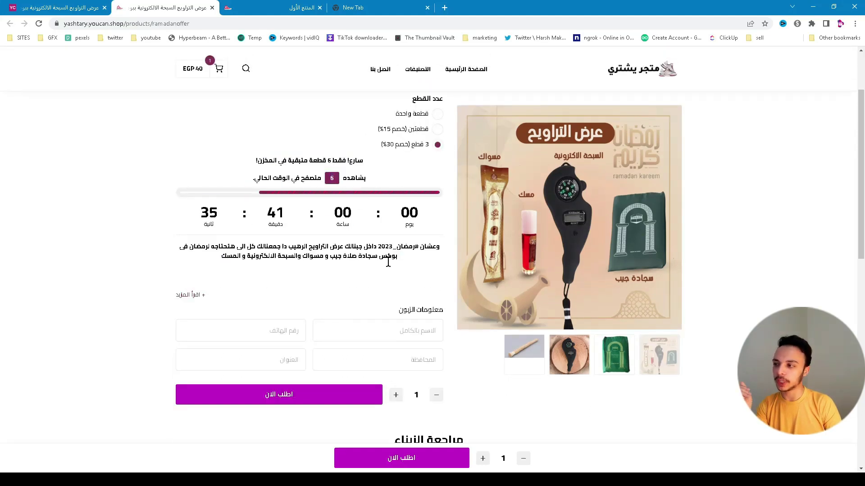
# Expand and collapse the full description on the offer's storefront page, and check the customer order form and reviews section
pyautogui.moveTo(402, 248); pyautogui.dragTo(276, 275)
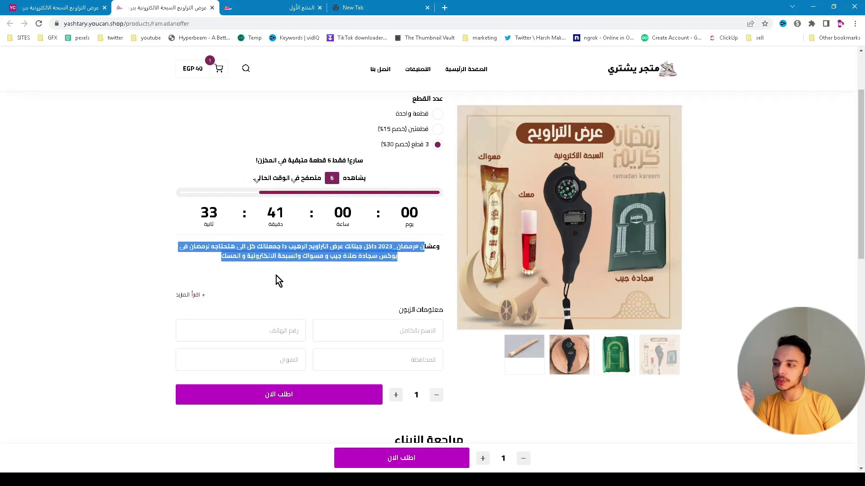
pyautogui.click(192, 297)
pyautogui.scroll(-5, 211, 279)
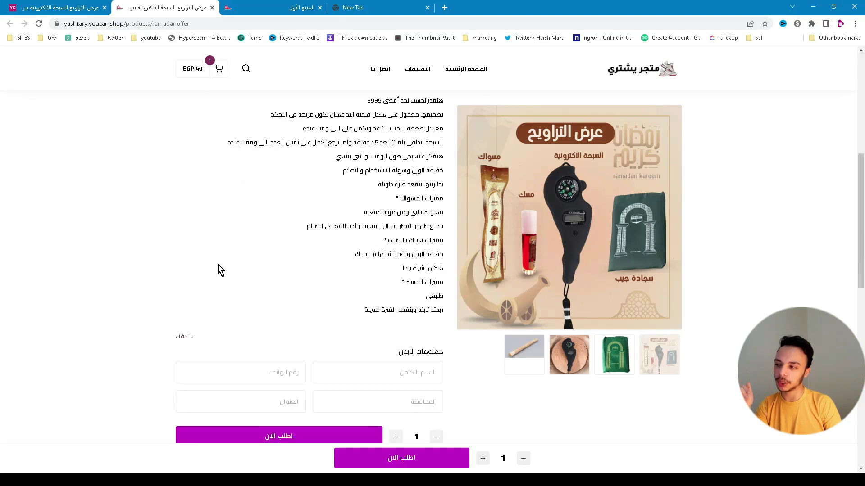
pyautogui.click(186, 338)
pyautogui.scroll(-6, 351, 216)
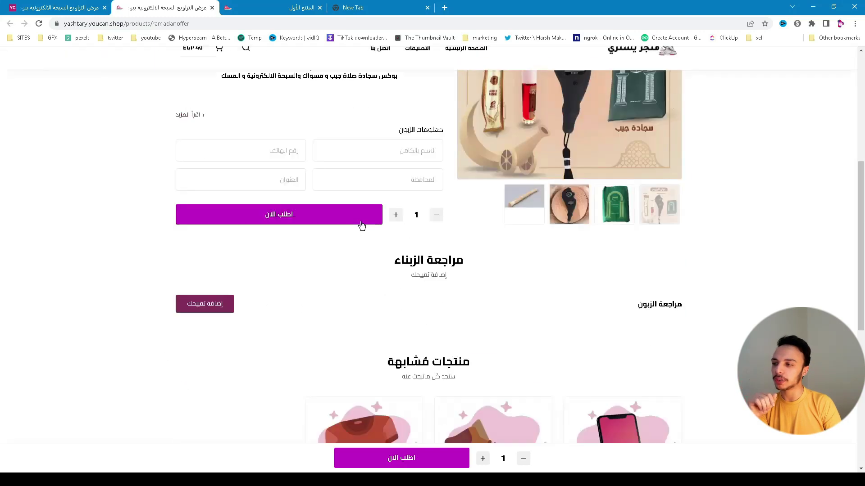
pyautogui.scroll(1, 383, 203)
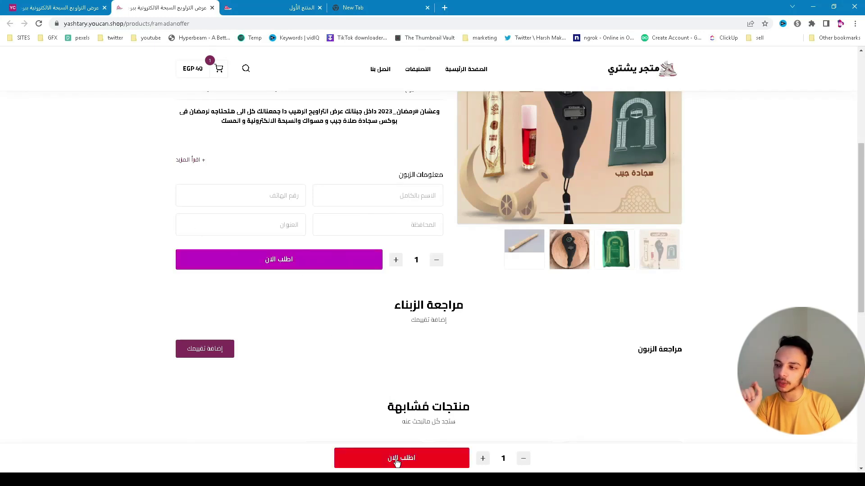
# Inspect the offer page in the mobile-width preview from the product images to the footer, and close the developer tools
pyautogui.rightClick(380, 157)
pyautogui.click(415, 311)
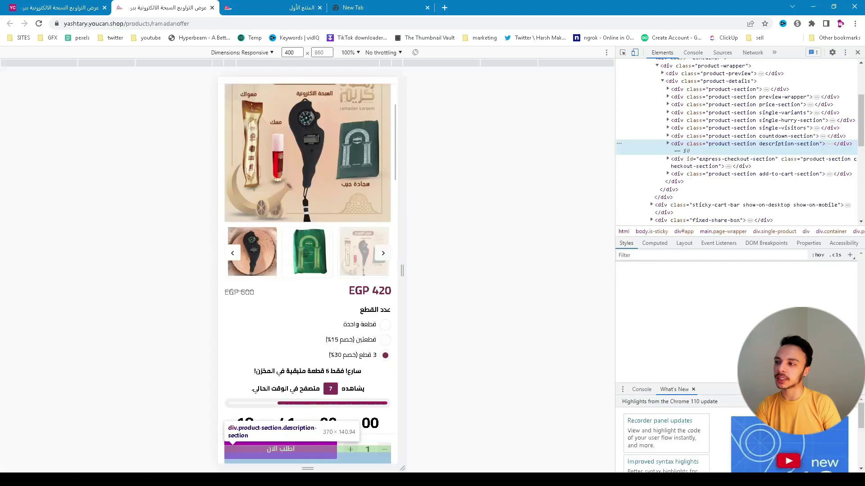
pyautogui.scroll(-7, 332, 336)
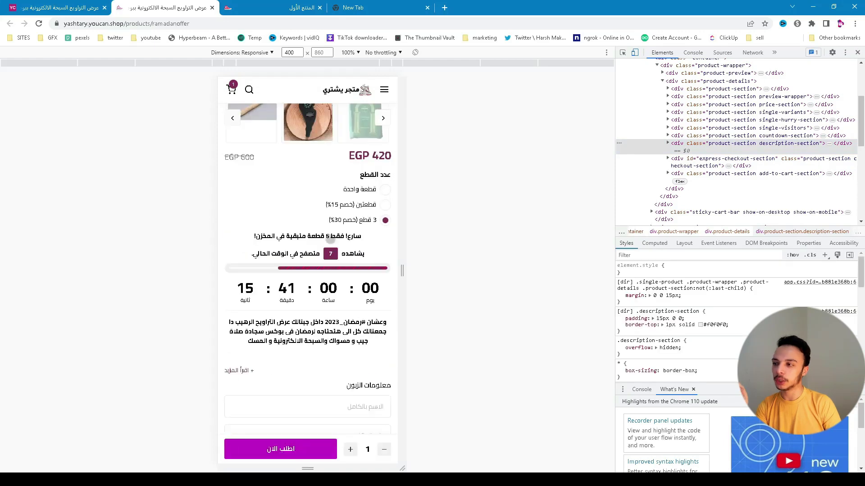
pyautogui.scroll(-1, 283, 216)
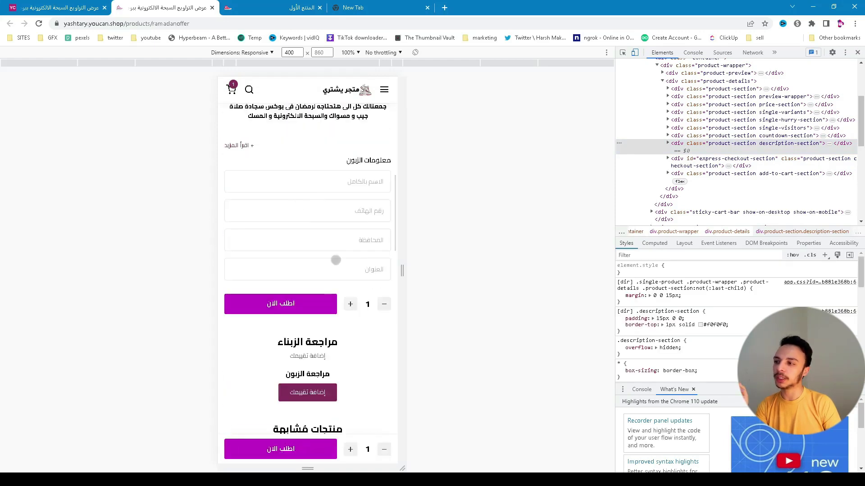
pyautogui.scroll(2, 336, 266)
pyautogui.scroll(-3, 328, 322)
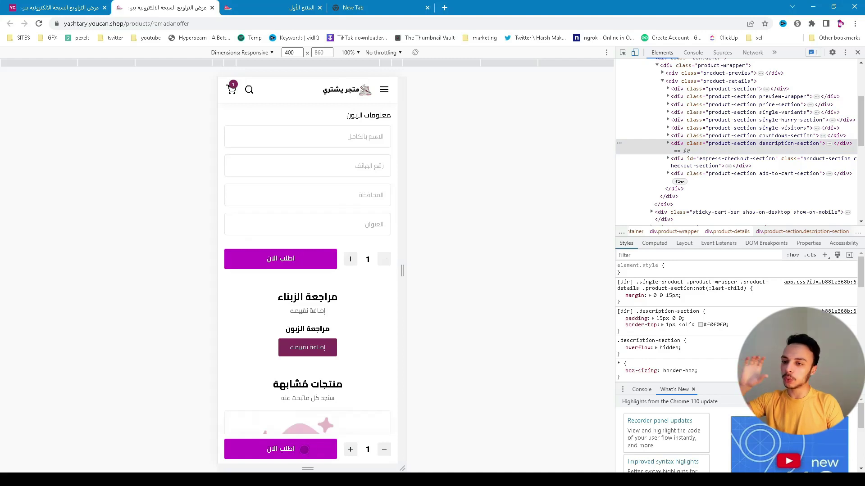
pyautogui.scroll(-4, 304, 449)
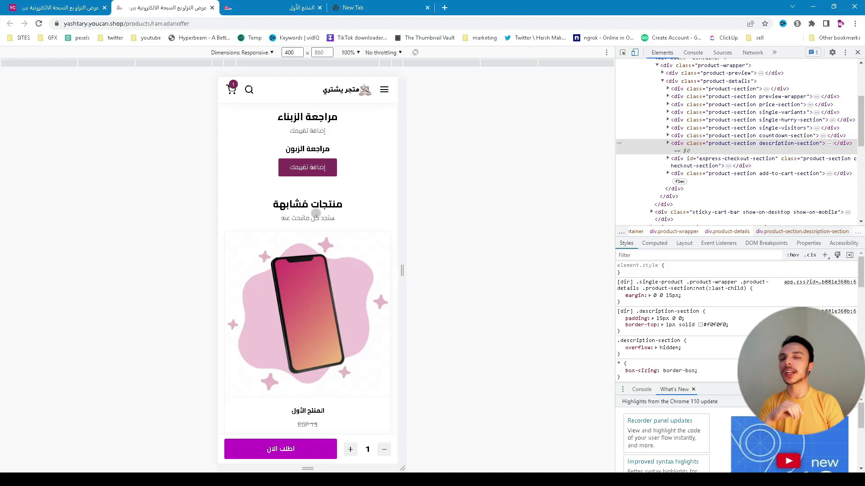
pyautogui.scroll(-13, 315, 213)
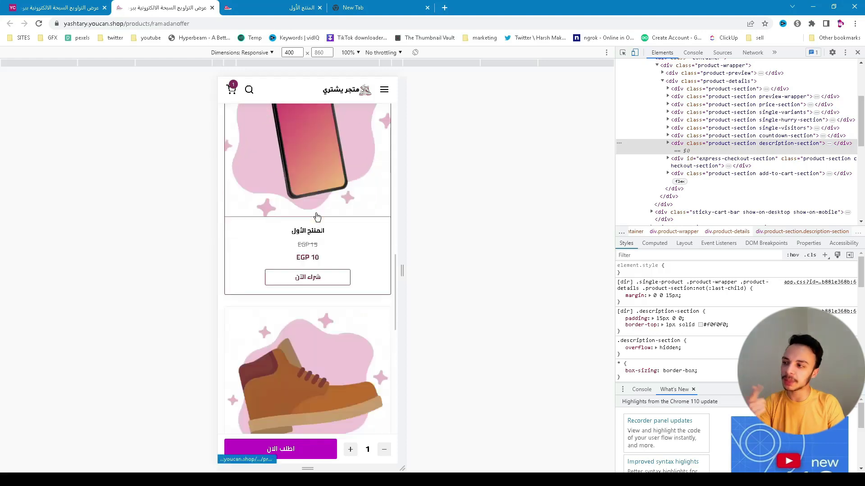
pyautogui.scroll(-5, 309, 247)
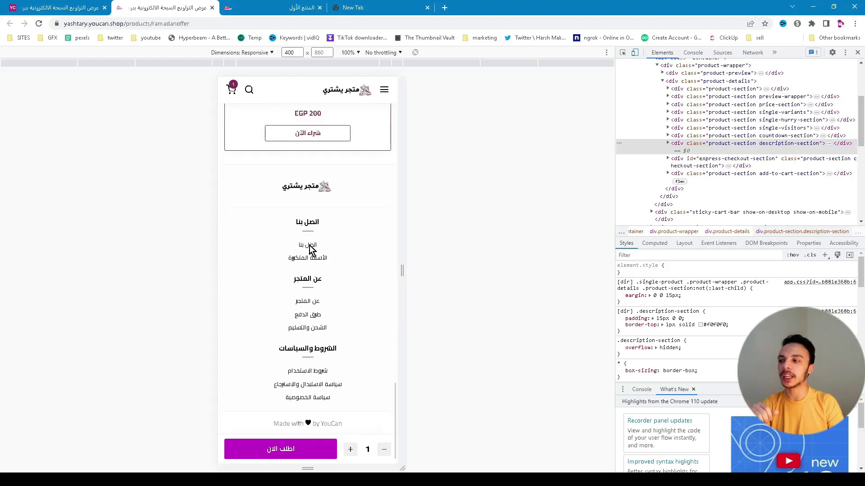
pyautogui.scroll(11, 311, 250)
pyautogui.scroll(15, 310, 245)
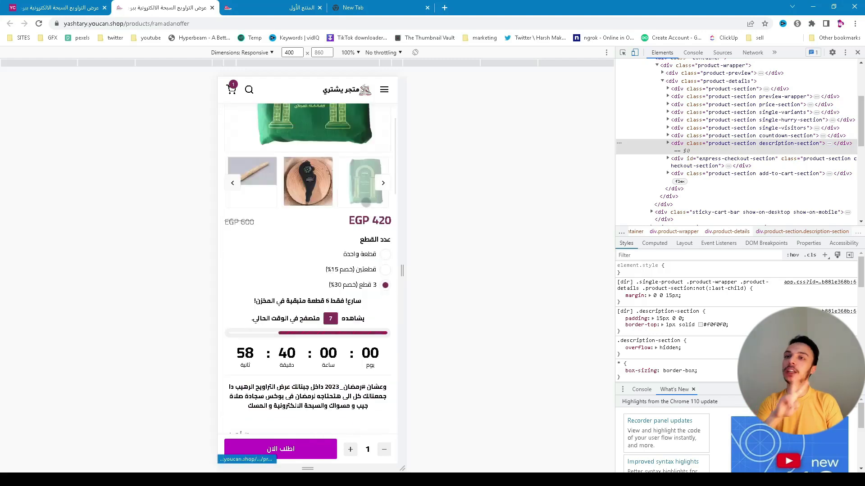
pyautogui.click(859, 55)
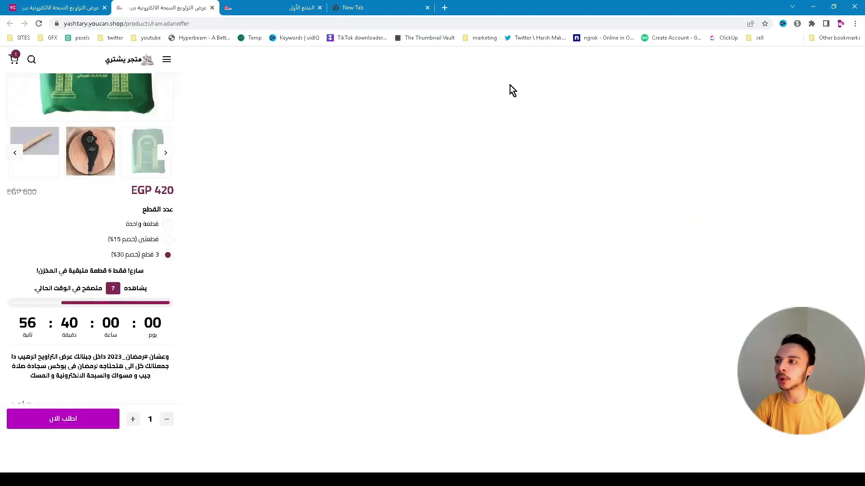
# Return to the seller area, leave the offer's edit page without saving and start a new product
pyautogui.click(98, 6)
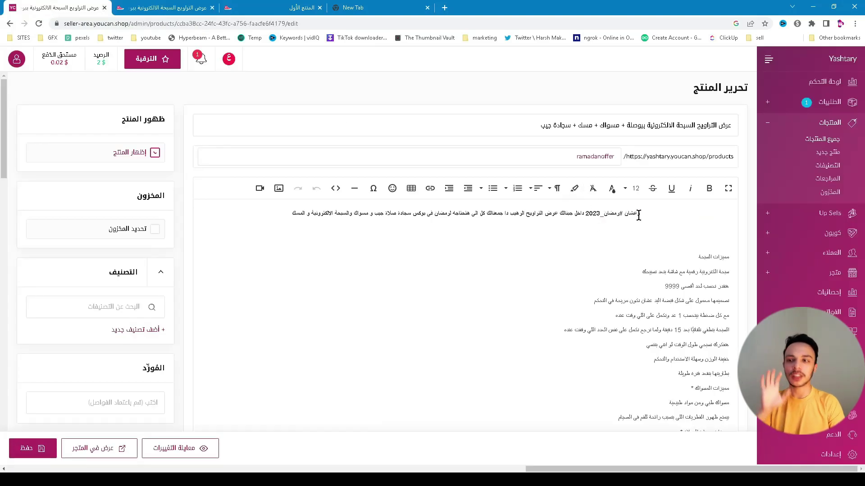
pyautogui.scroll(-15, 638, 215)
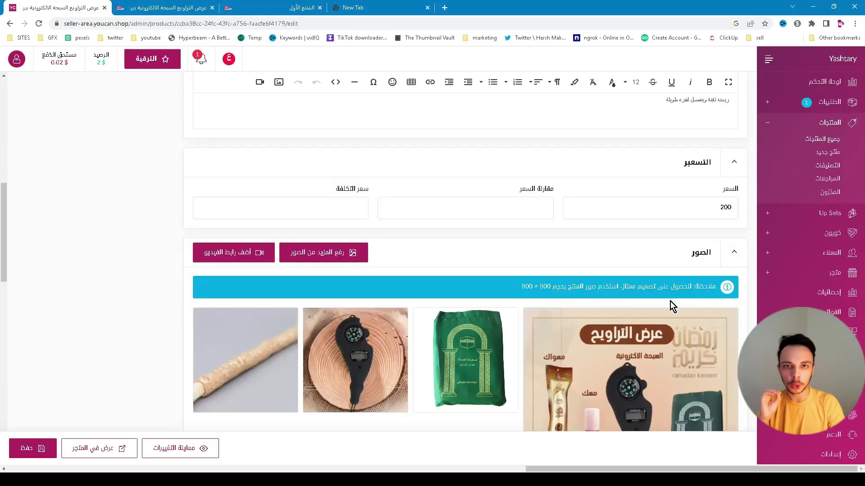
pyautogui.click(828, 153)
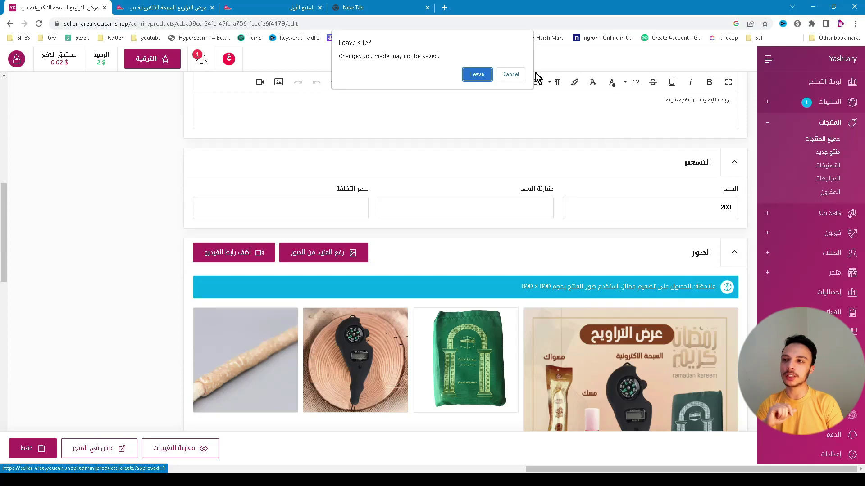
pyautogui.press('Return')
# Fill in the product title "جينز بيزك", the link "jeans" and the trousers description, with the description's opening line in bold
pyautogui.hotkey('alt', 'Tab')
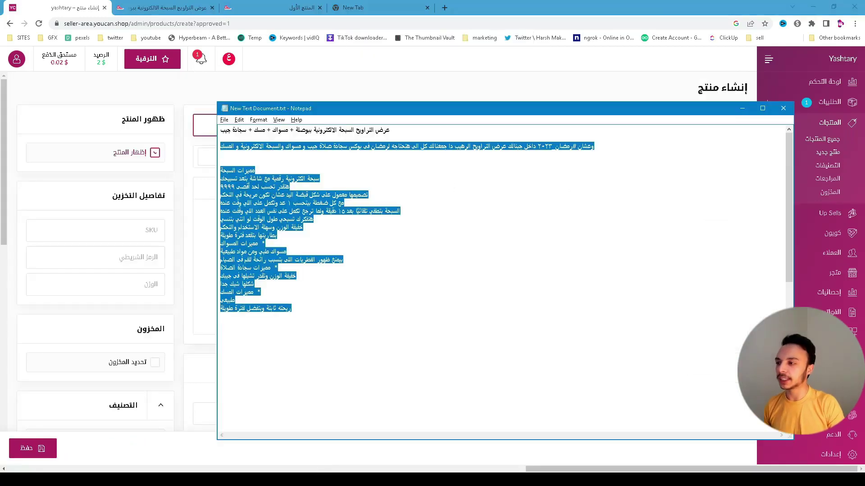
pyautogui.click(684, 129)
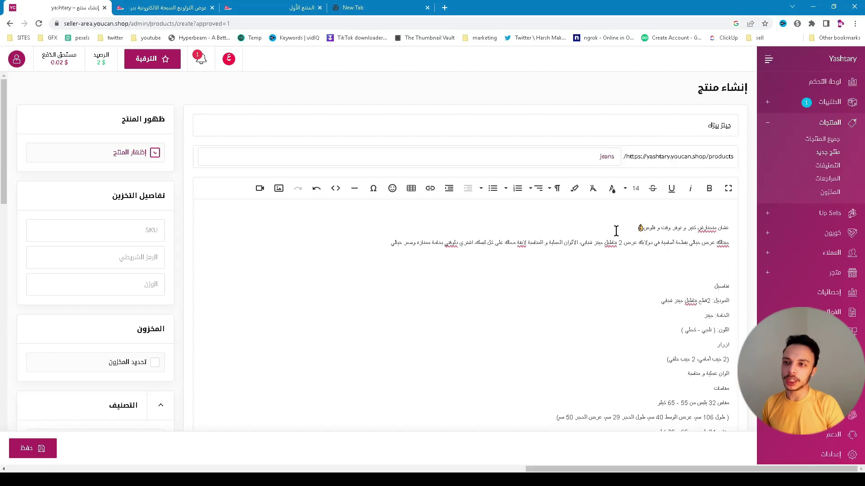
pyautogui.scroll(-8, 615, 232)
pyautogui.scroll(10, 664, 292)
pyautogui.tripleClick(703, 228)
pyautogui.hotkey('ctrl', 's')
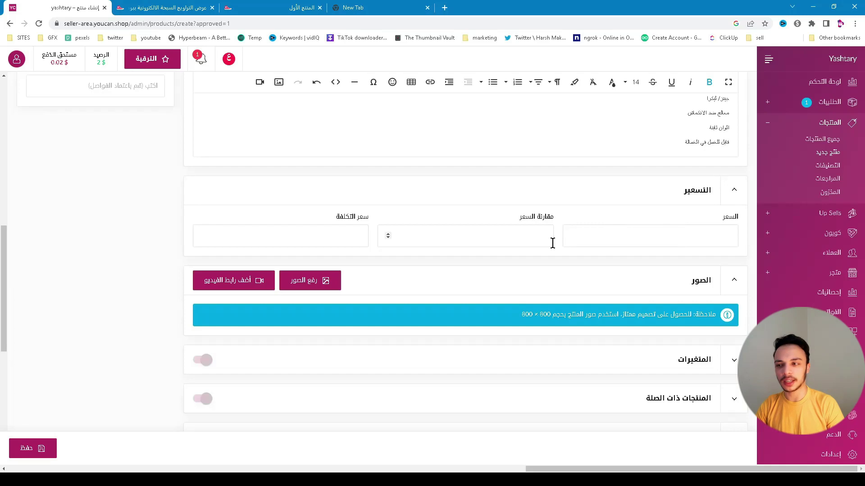
# Set the jeans product's price to 200, leaving the comparison and cost prices empty
pyautogui.click(525, 232)
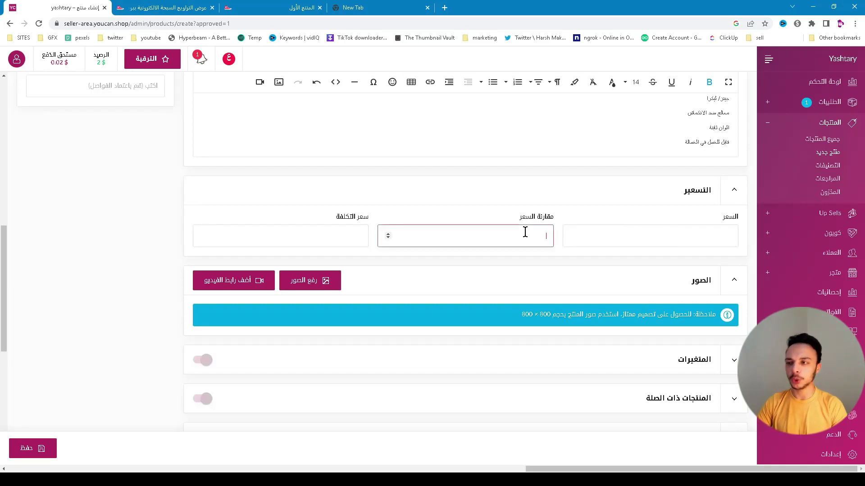
pyautogui.click(663, 238)
pyautogui.write('200')
pyautogui.click(187, 243)
pyautogui.scroll(-3, 187, 244)
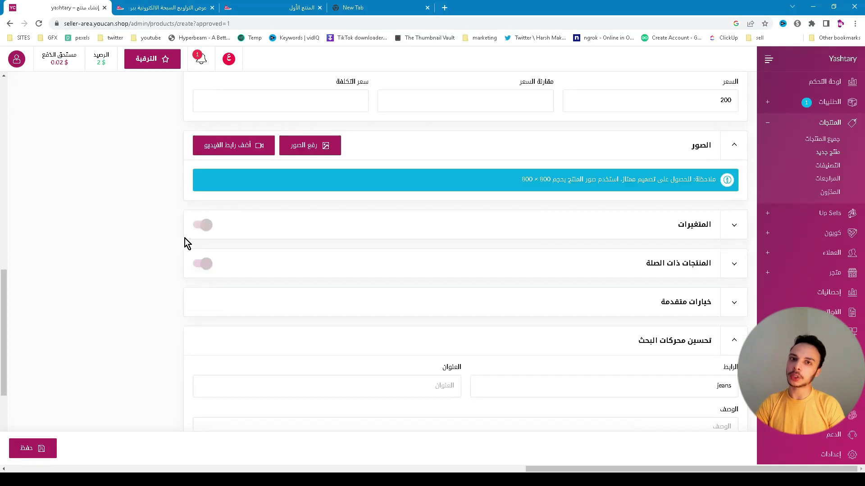
pyautogui.scroll(3, 185, 241)
pyautogui.doubleClick(725, 235)
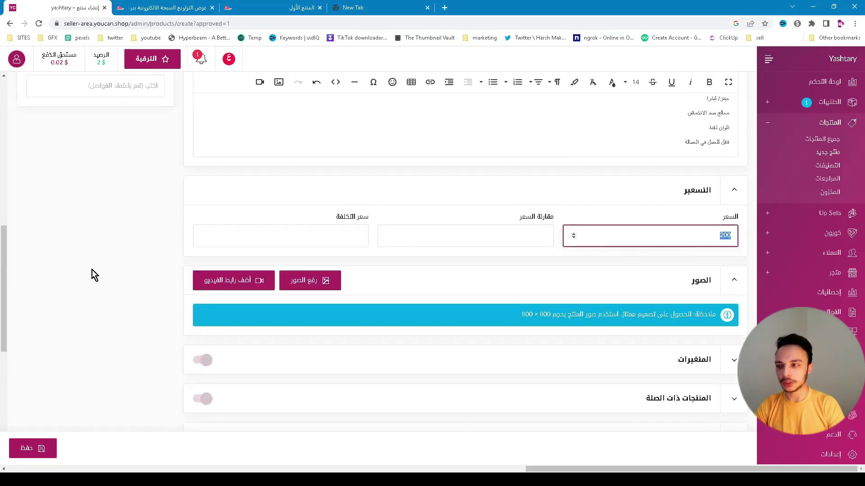
# Upload the five jeans photos and make the one showing both trouser colours the main image
pyautogui.scroll(-2, 92, 270)
pyautogui.click(315, 190)
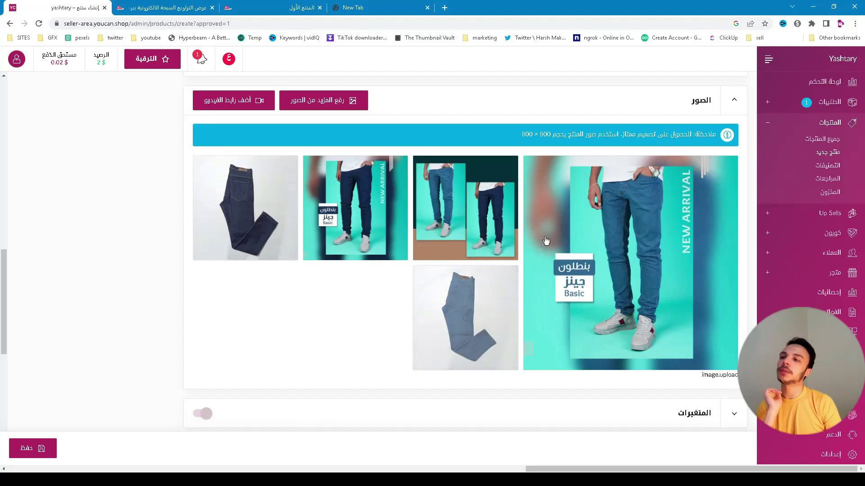
pyautogui.click(630, 263)
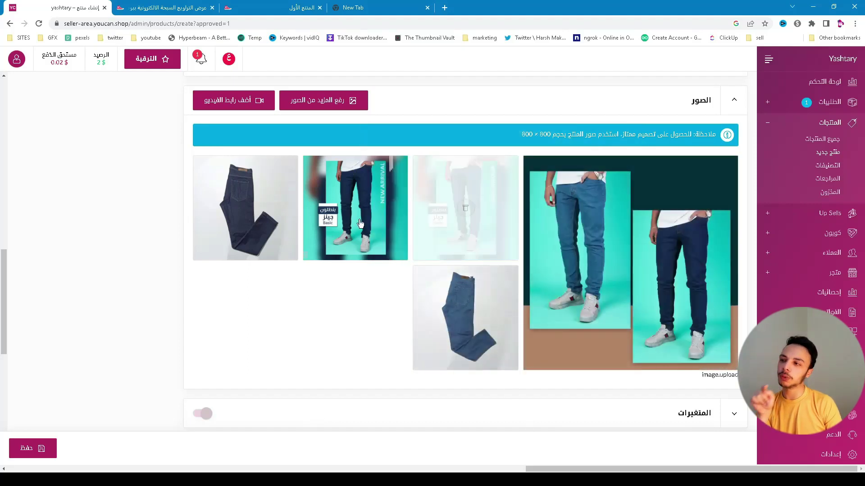
pyautogui.scroll(-3, 342, 289)
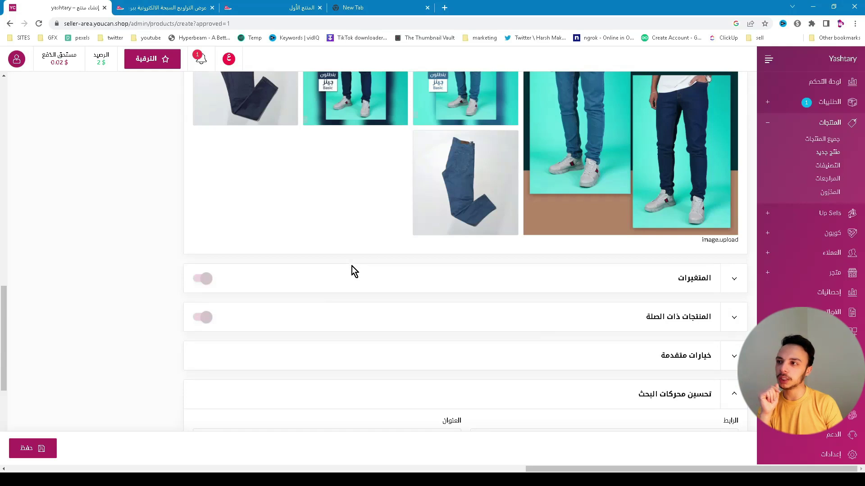
# Enable product variants and add an option named "اختر اللون" with the colour-based button type "الأزرار القائمة على اللون"
pyautogui.scroll(-2, 352, 269)
pyautogui.click(208, 188)
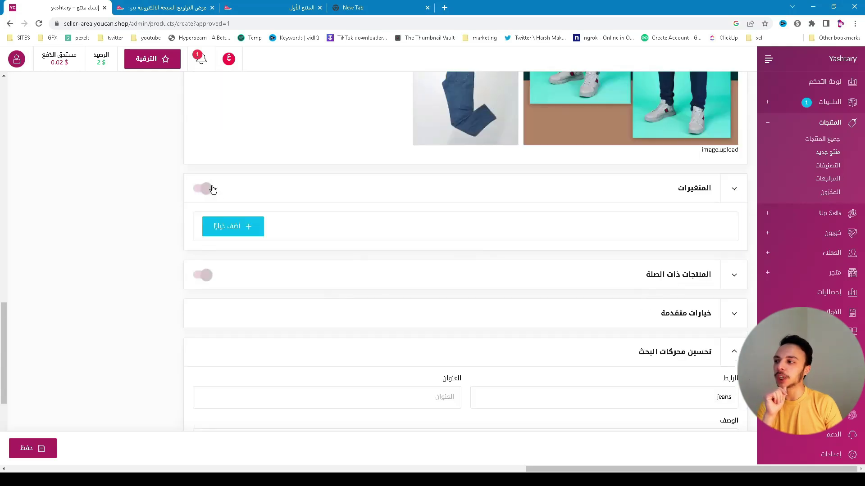
pyautogui.click(243, 227)
pyautogui.click(564, 290)
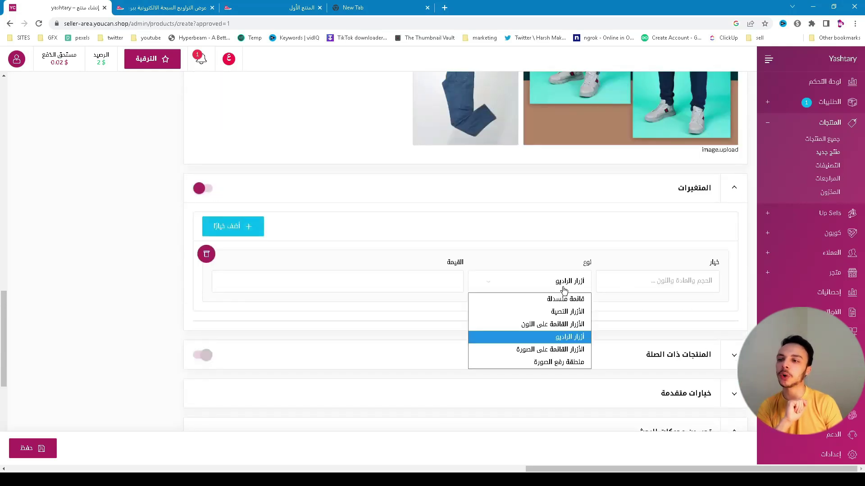
pyautogui.click(538, 328)
pyautogui.click(647, 280)
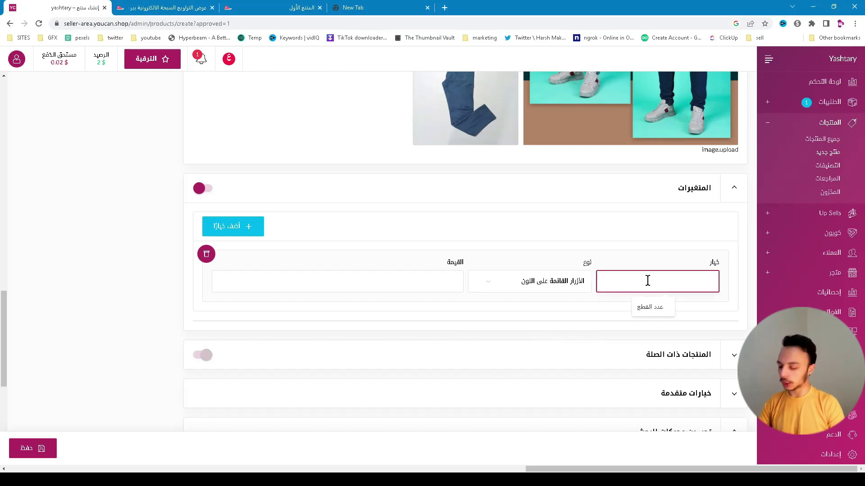
pyautogui.write('اختر اللون')
# Add the values "ازرق" and "كحلي" to the colour option
pyautogui.click(453, 279)
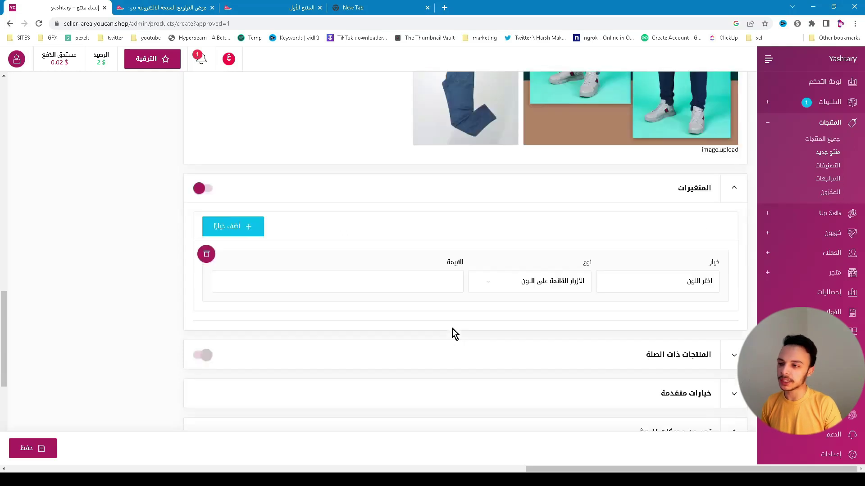
pyautogui.write('ازرق')
pyautogui.press('Return')
pyautogui.write('كحلي')
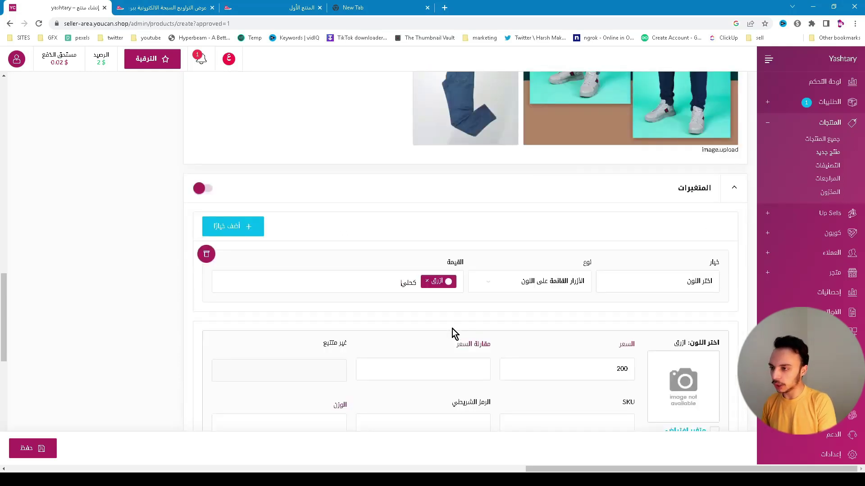
pyautogui.press('Return')
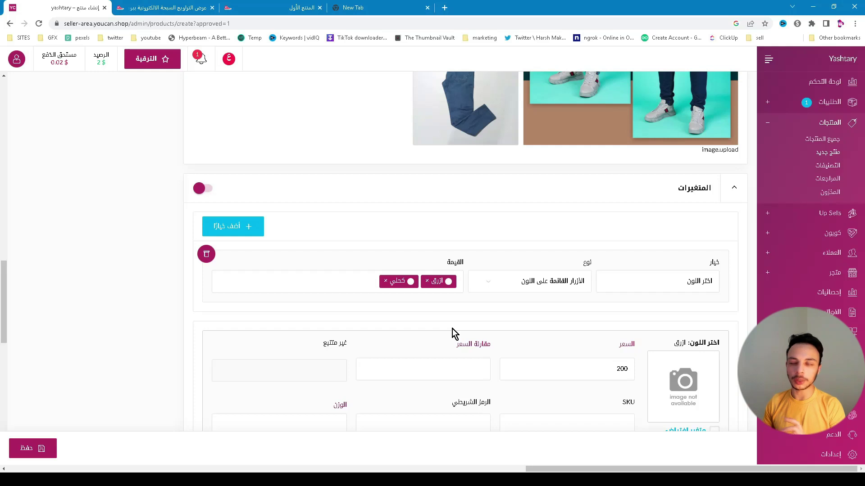
# Choose a blue shade for the swatch of the "ازرق" value and save it
pyautogui.click(450, 284)
pyautogui.moveTo(444, 285)
pyautogui.mouseDown()
pyautogui.moveTo(463, 284)
pyautogui.moveTo(453, 283)
pyautogui.mouseUp()
pyautogui.moveTo(506, 165); pyautogui.dragTo(527, 148)
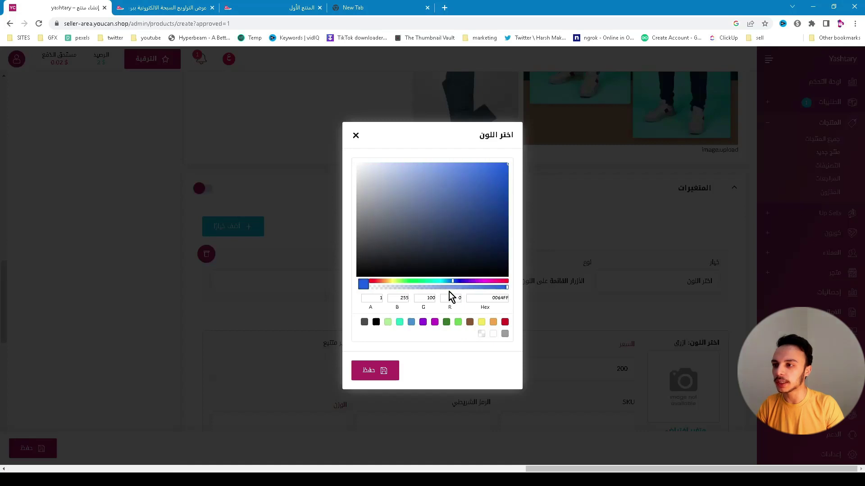
pyautogui.moveTo(452, 284); pyautogui.dragTo(457, 283)
pyautogui.click(375, 370)
# Set the swatch of the "كحلي" value to the dark blue 0A27BB and save it
pyautogui.click(410, 282)
pyautogui.click(501, 199)
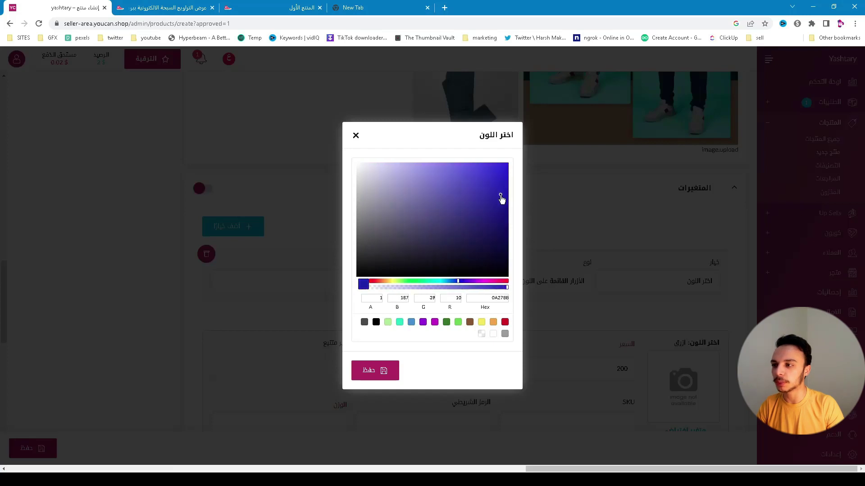
pyautogui.click(374, 370)
pyautogui.scroll(-4, 499, 386)
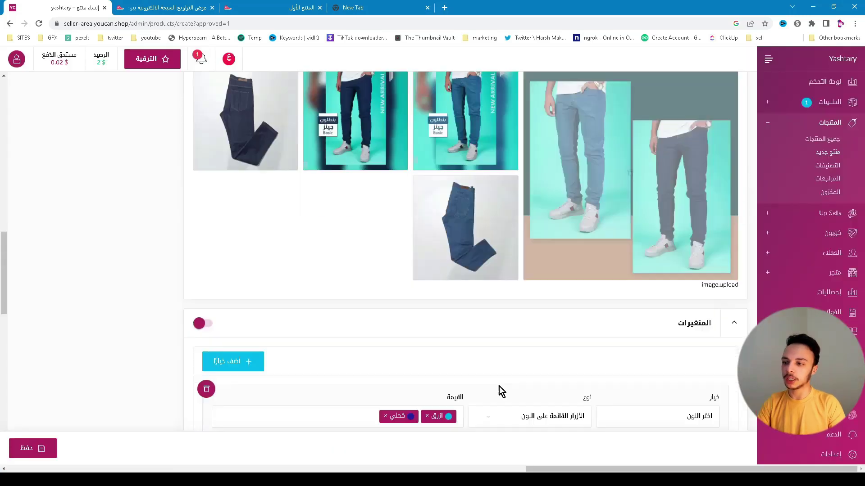
pyautogui.scroll(-3, 548, 349)
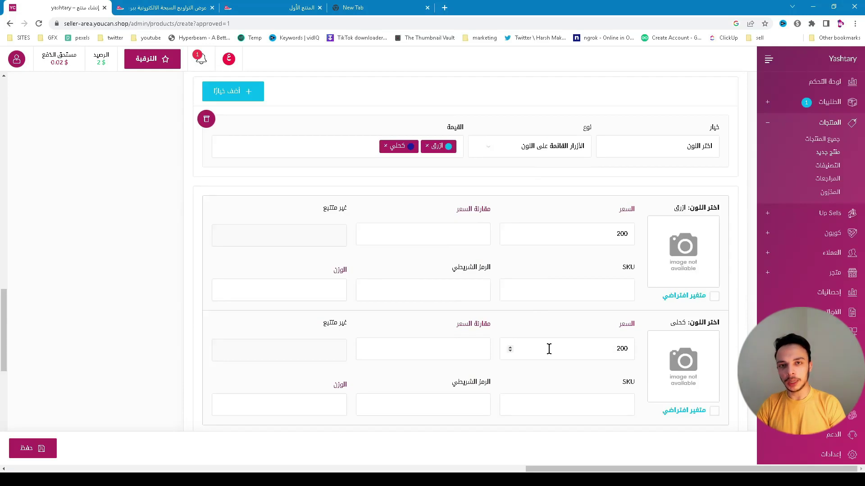
# Add a second variant option named "المقاس" with the radio button type "أزرار الراديو"
pyautogui.scroll(-2, 549, 349)
pyautogui.scroll(5, 549, 292)
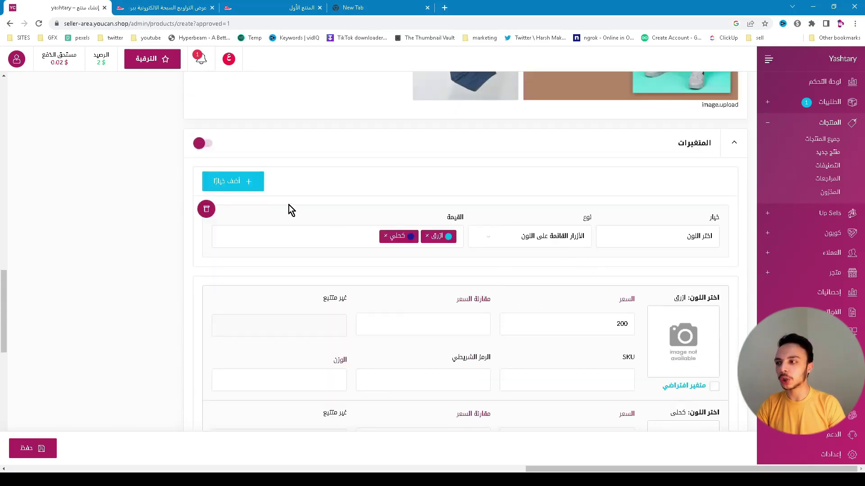
pyautogui.click(228, 181)
pyautogui.click(676, 299)
pyautogui.write('المقاس')
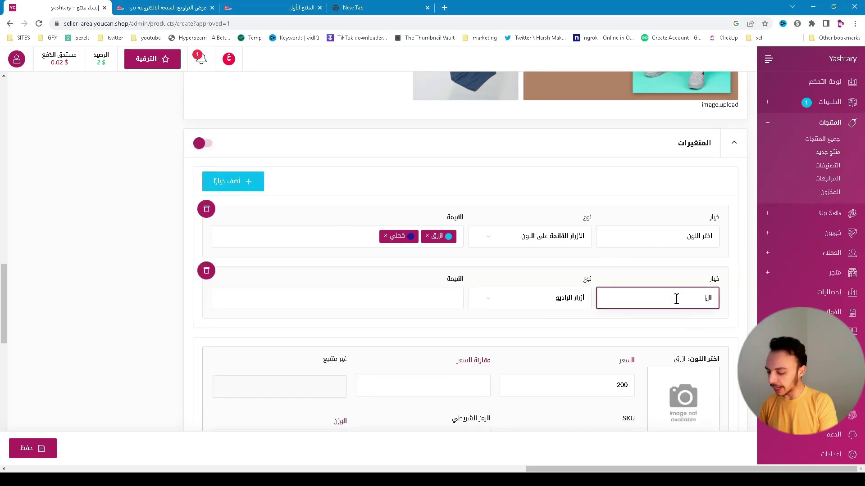
pyautogui.click(508, 300)
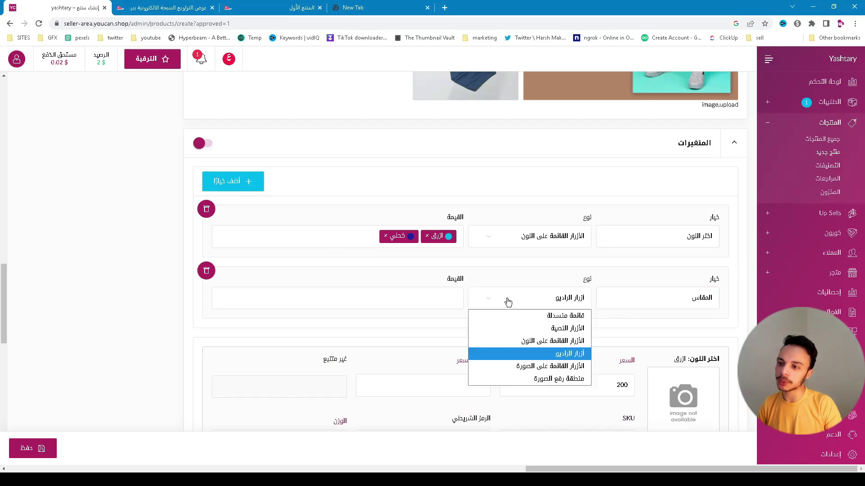
pyautogui.click(562, 356)
# Check the sizes in the product description and add the values 32, 43, 36 and 38 to the "المقاس" option
pyautogui.click(435, 299)
pyautogui.scroll(15, 435, 299)
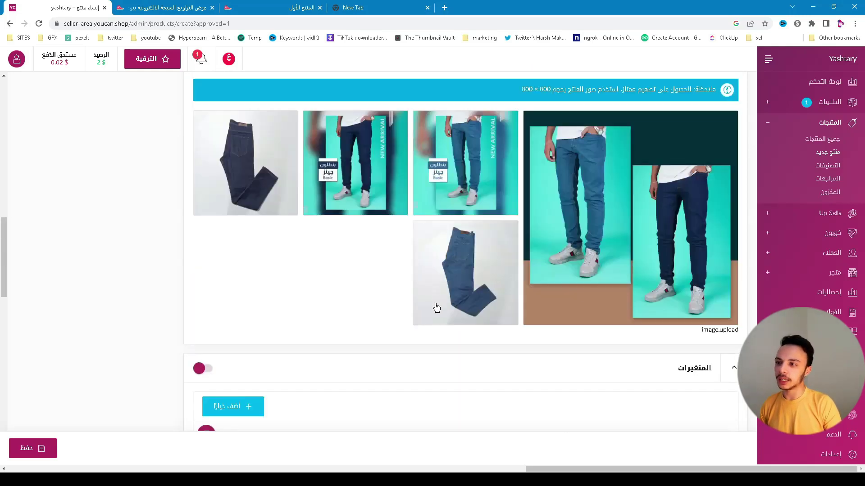
pyautogui.scroll(4, 455, 315)
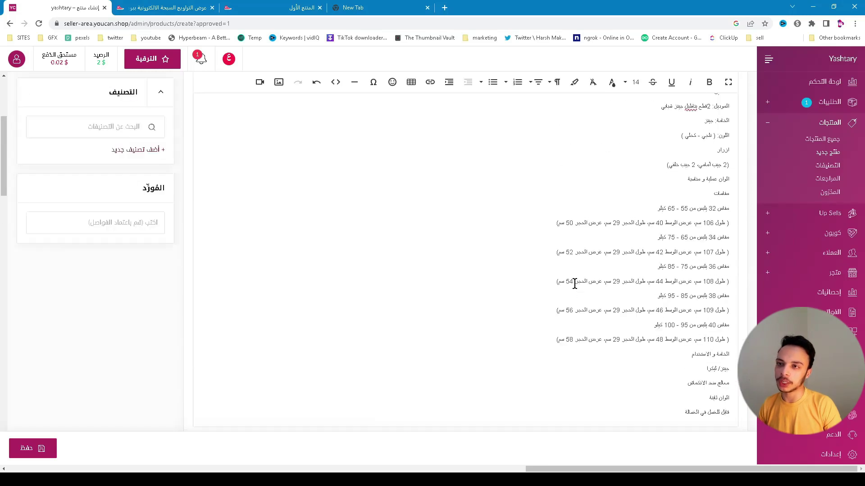
pyautogui.scroll(-18, 711, 310)
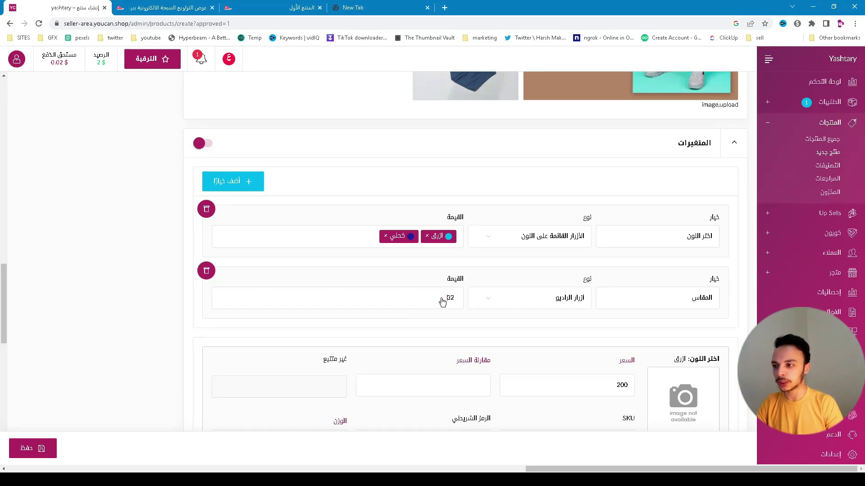
pyautogui.press('Return')
pyautogui.write('43')
pyautogui.press('Return')
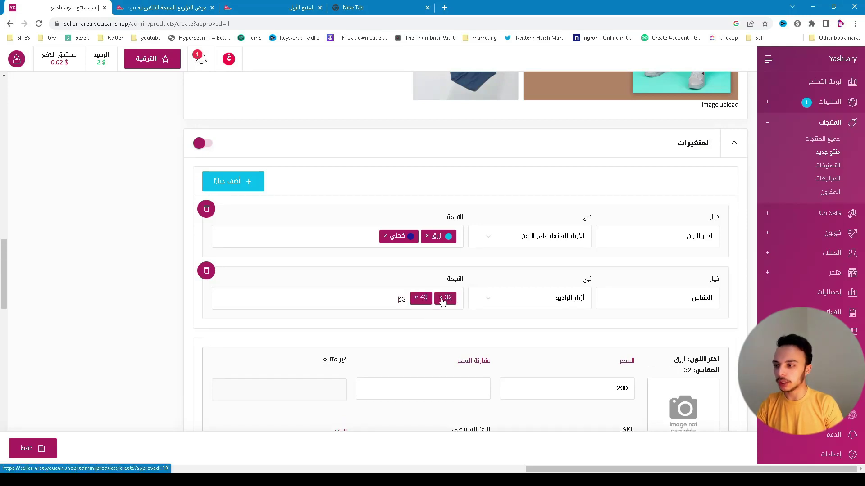
pyautogui.press('Return')
pyautogui.press('Return')
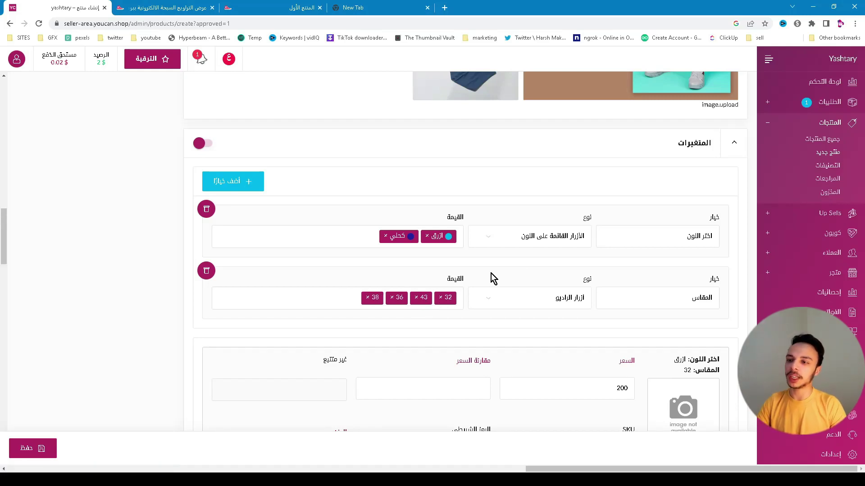
# Review the variant rows for each colour and size combination and the remaining sections of the product form
pyautogui.scroll(-9, 653, 184)
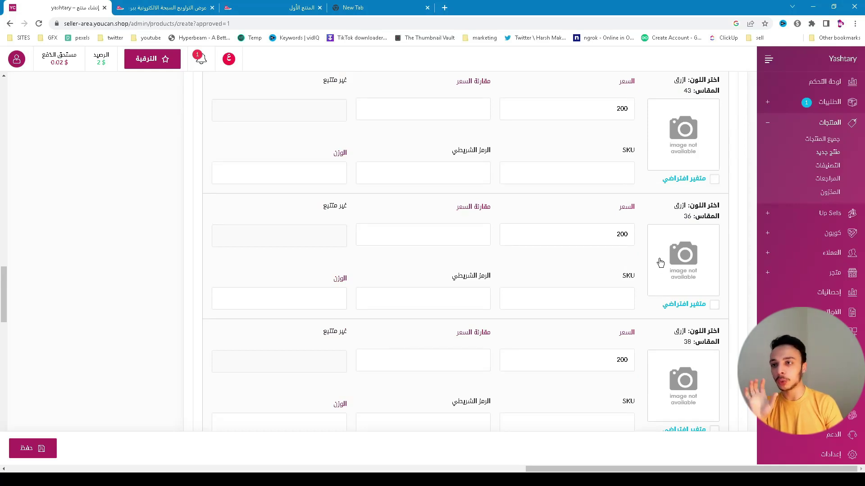
pyautogui.scroll(3, 651, 164)
pyautogui.scroll(1, 681, 180)
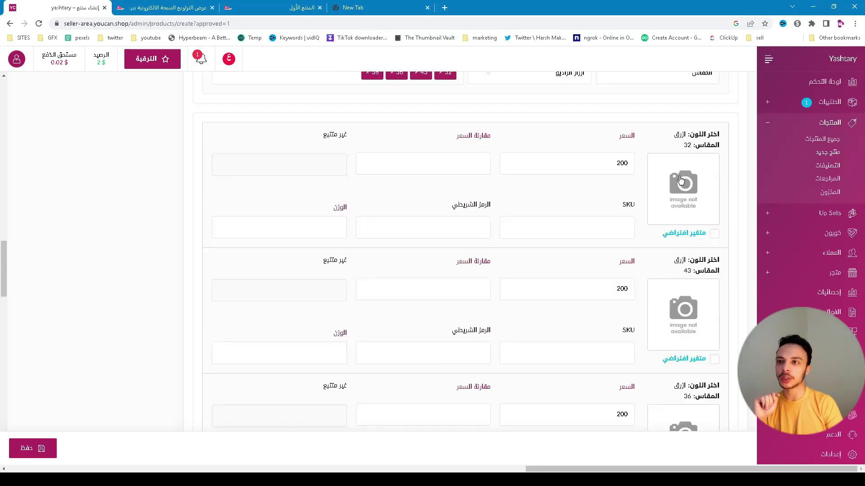
pyautogui.scroll(-2, 681, 180)
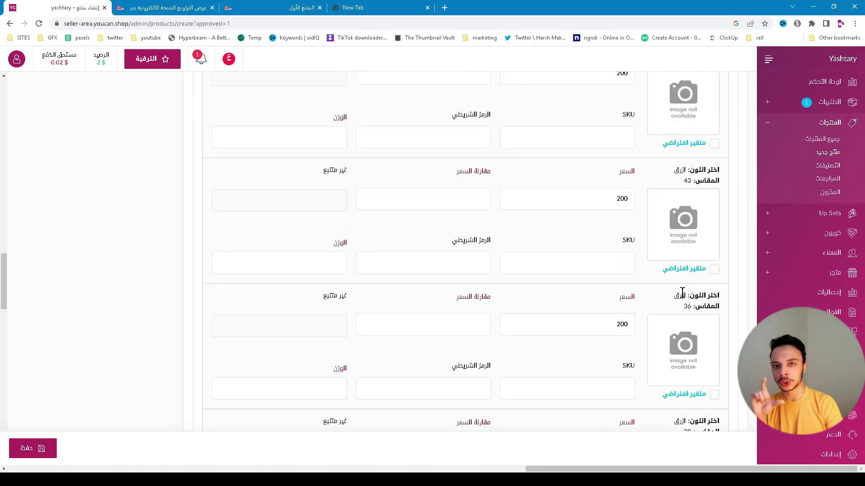
pyautogui.scroll(-4, 682, 293)
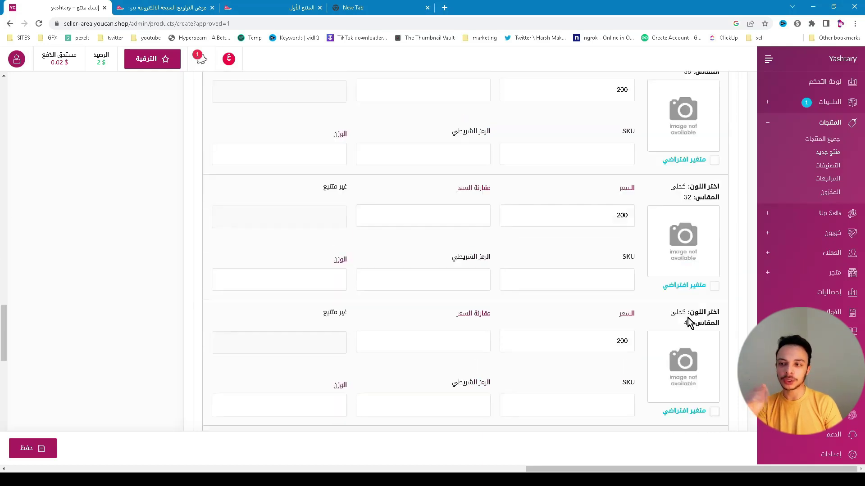
pyautogui.scroll(-10, 687, 318)
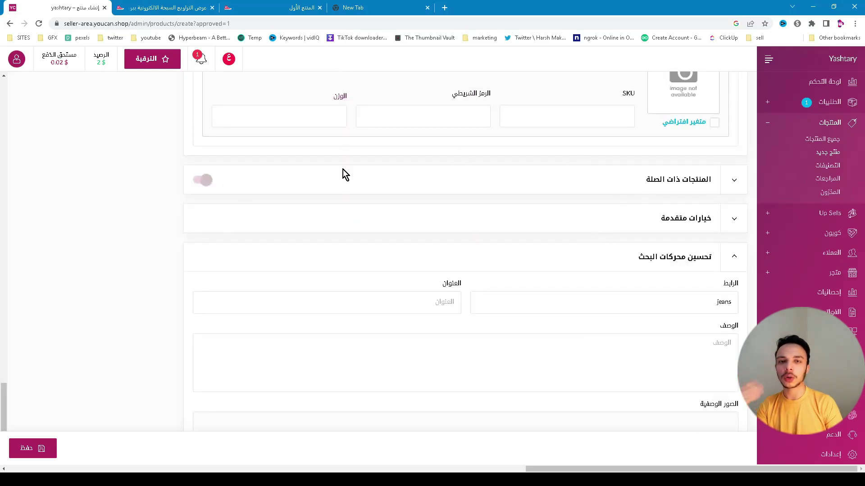
pyautogui.scroll(-2, 617, 252)
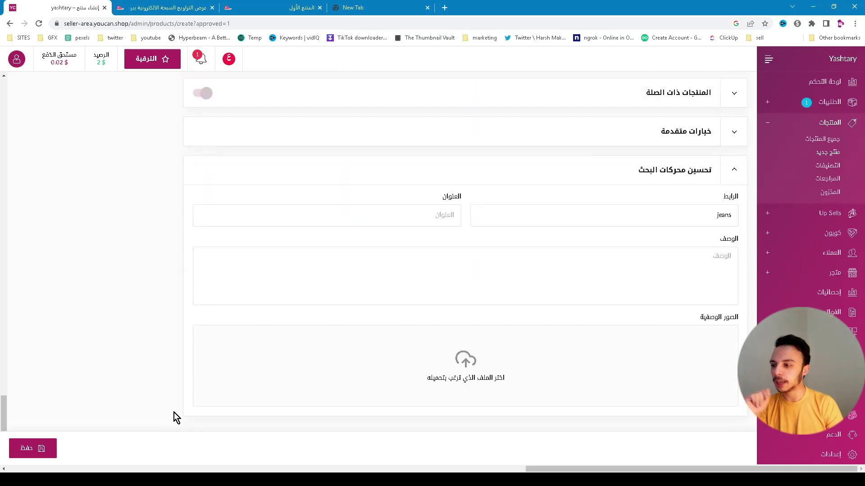
# Save the jeans product and open its page in the store
pyautogui.click(34, 449)
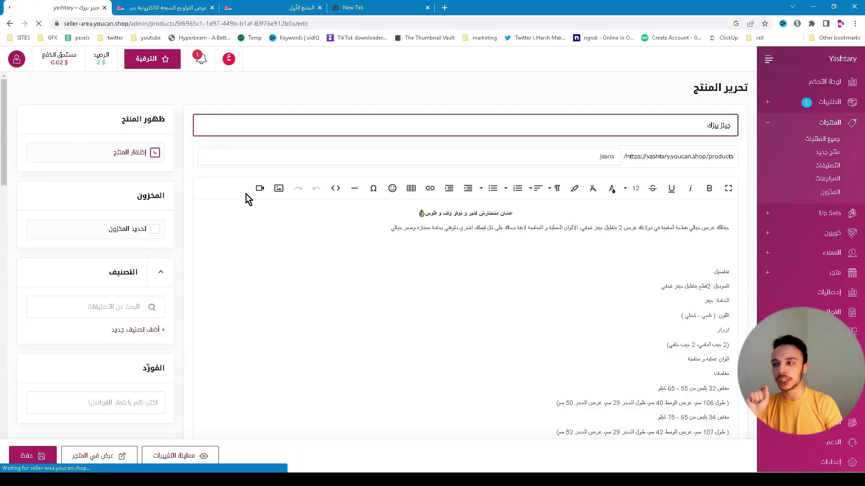
pyautogui.click(106, 448)
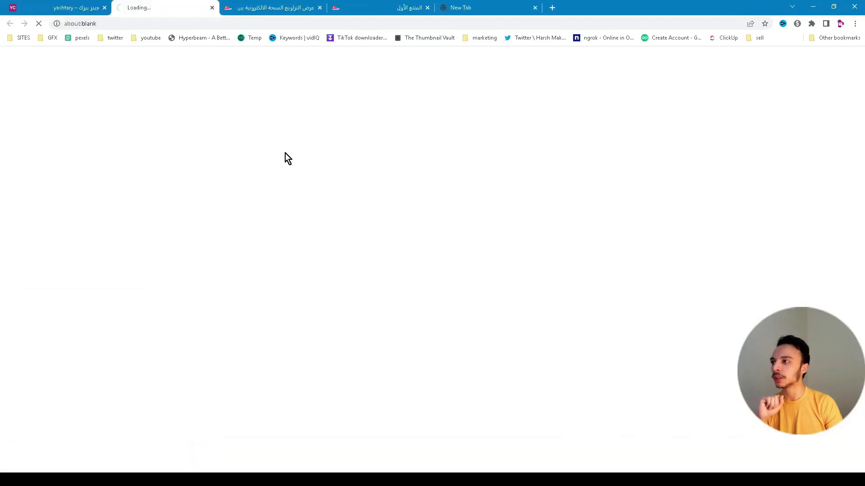
pyautogui.click(152, 26)
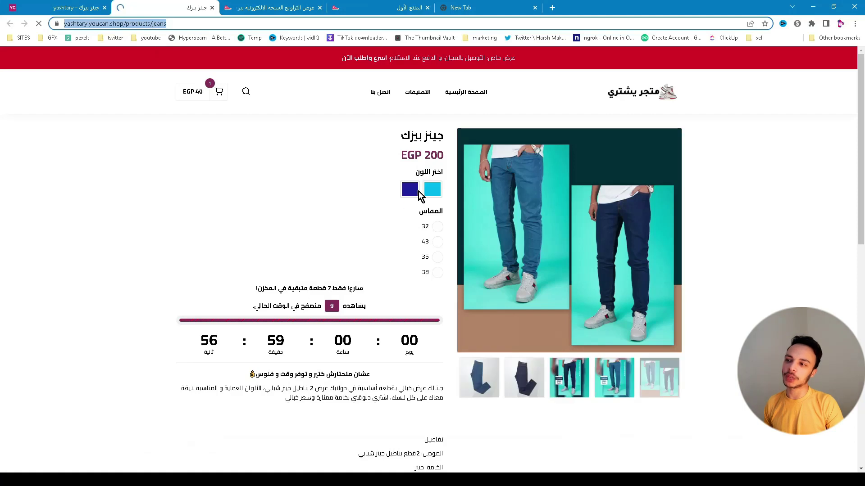
# Try the colour swatches and size choices on the storefront page, ending on dark blue and size 32, and review the rest of the page
pyautogui.click(419, 193)
pyautogui.click(410, 191)
pyautogui.click(432, 191)
pyautogui.click(410, 191)
pyautogui.click(438, 227)
pyautogui.click(438, 246)
pyautogui.click(437, 241)
pyautogui.click(437, 227)
pyautogui.scroll(3, 416, 234)
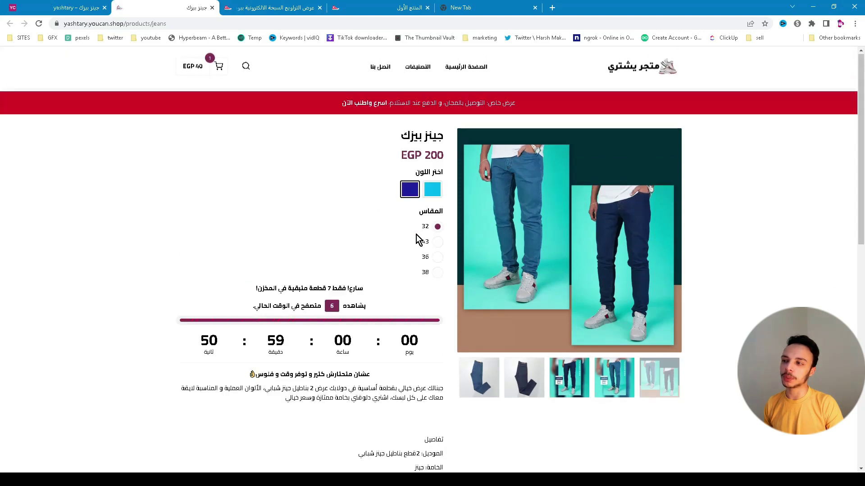
pyautogui.scroll(-12, 309, 327)
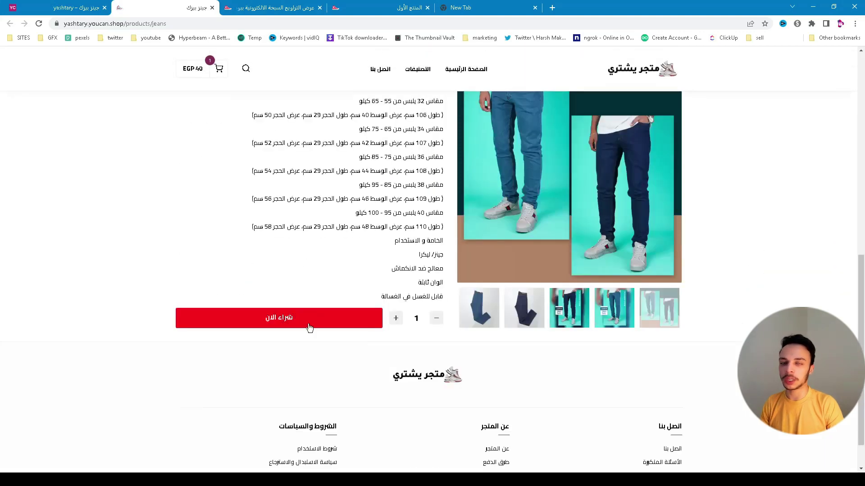
pyautogui.scroll(5, 302, 255)
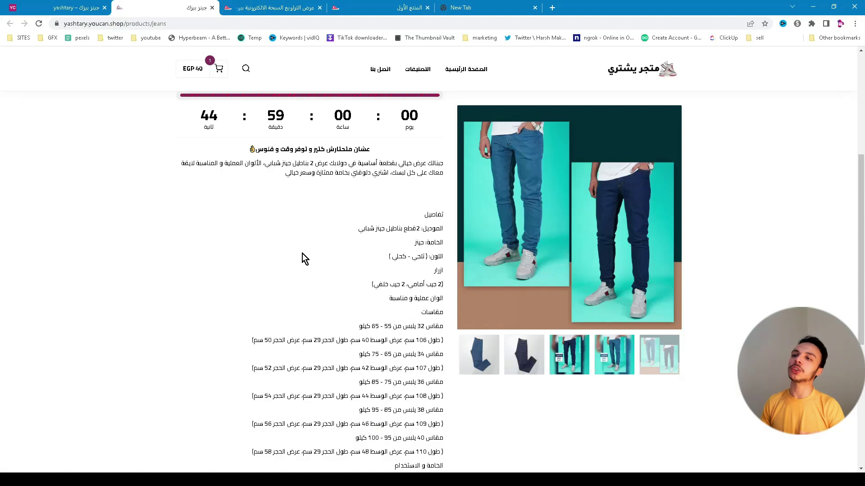